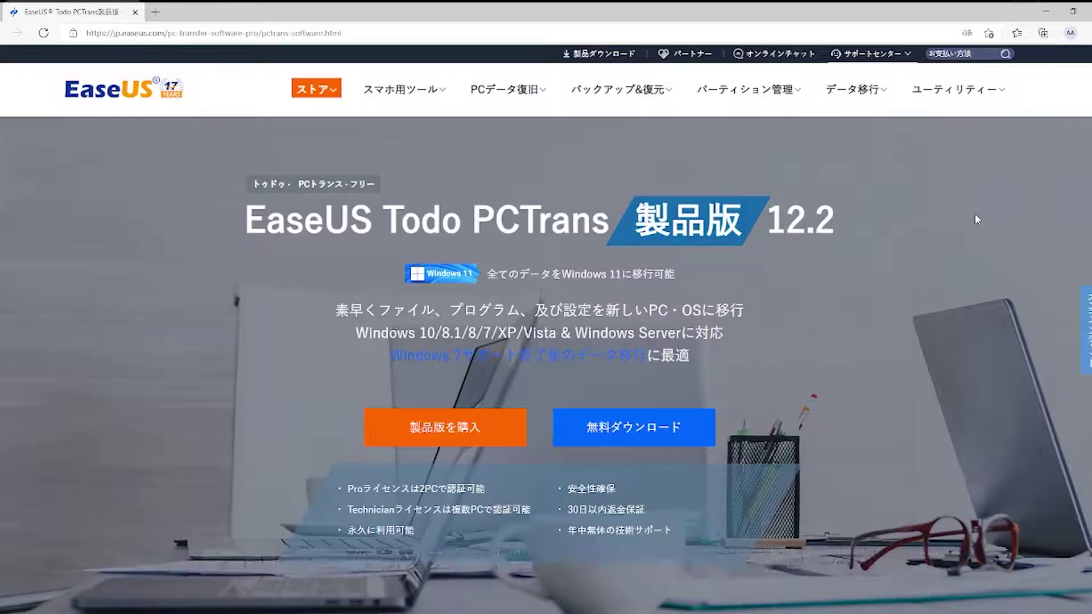
- Scroll the Todo PCTrans product page past the feature cards, three transfer methods and Data Rescue section
{"action": "scroll", "coordinate": [975, 214], "scroll_direction": "down", "scroll_amount": 3}
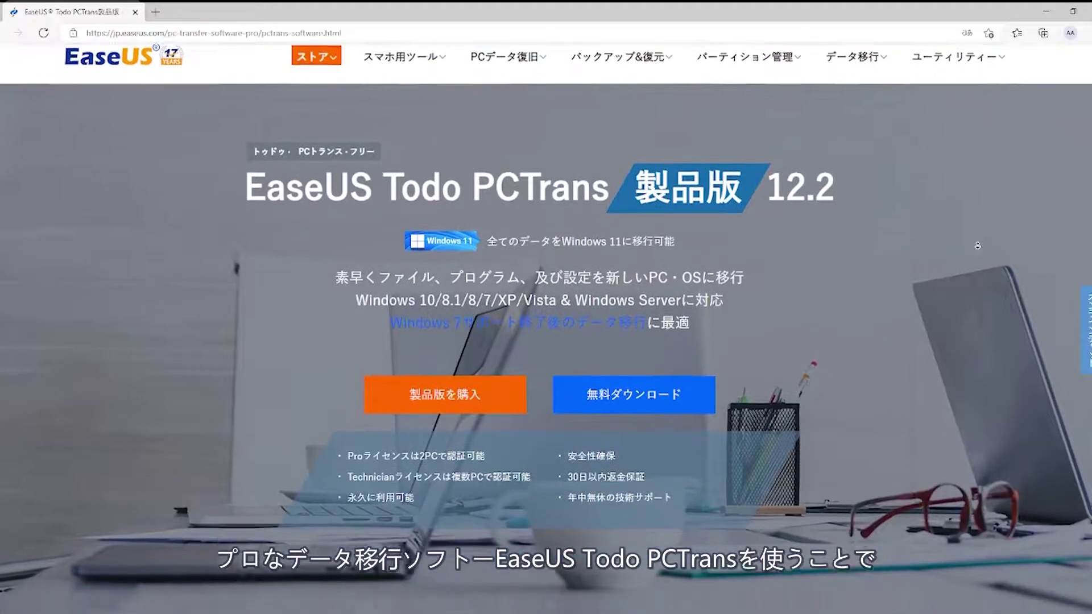
{"action": "scroll", "coordinate": [977, 246], "scroll_direction": "down", "scroll_amount": 5}
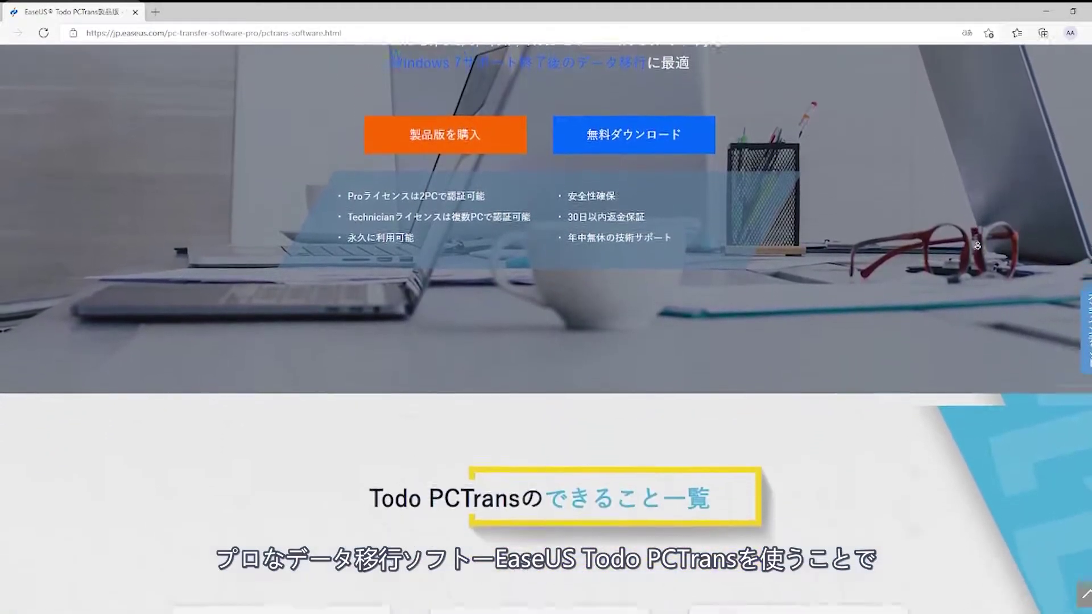
{"action": "scroll", "coordinate": [978, 246], "scroll_direction": "down", "scroll_amount": 5}
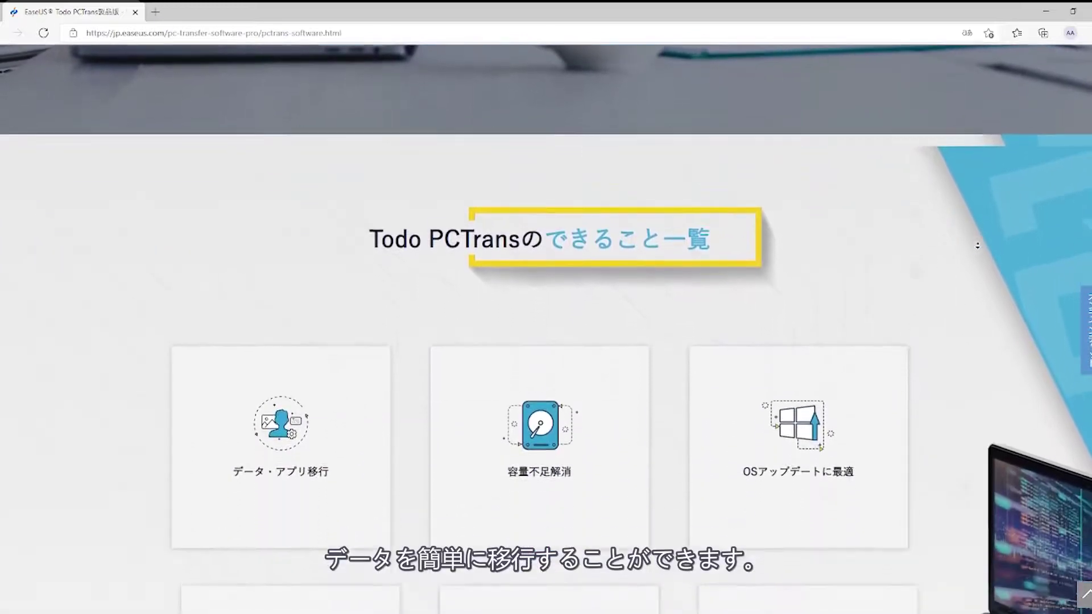
{"action": "scroll", "coordinate": [978, 246], "scroll_direction": "down", "scroll_amount": 1}
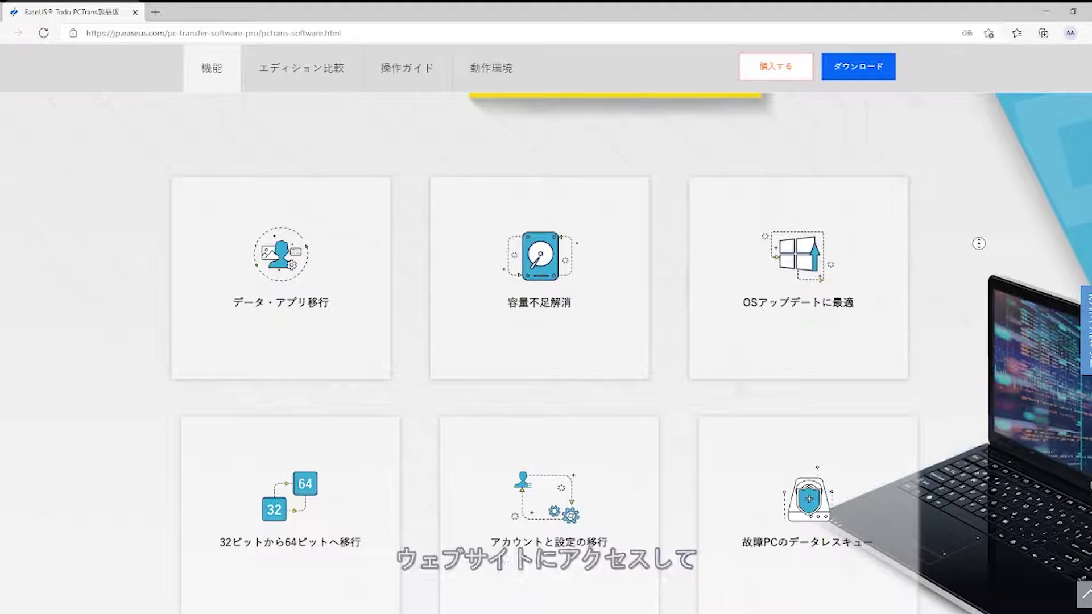
{"action": "scroll", "coordinate": [982, 253], "scroll_direction": "down", "scroll_amount": 1}
{"action": "scroll", "coordinate": [986, 277], "scroll_direction": "down", "scroll_amount": 6}
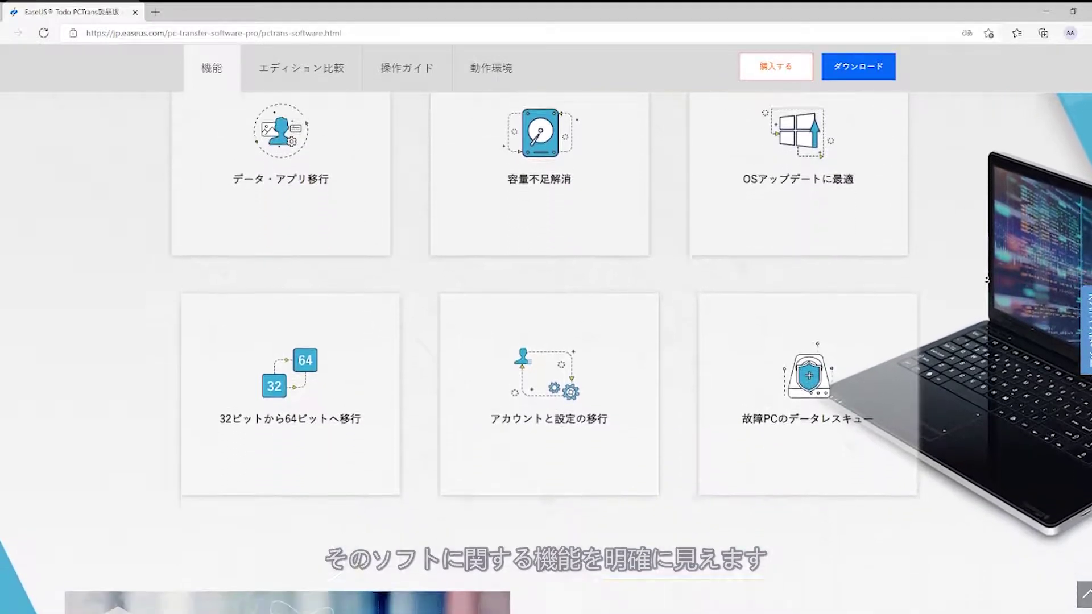
{"action": "scroll", "coordinate": [985, 273], "scroll_direction": "down", "scroll_amount": 4}
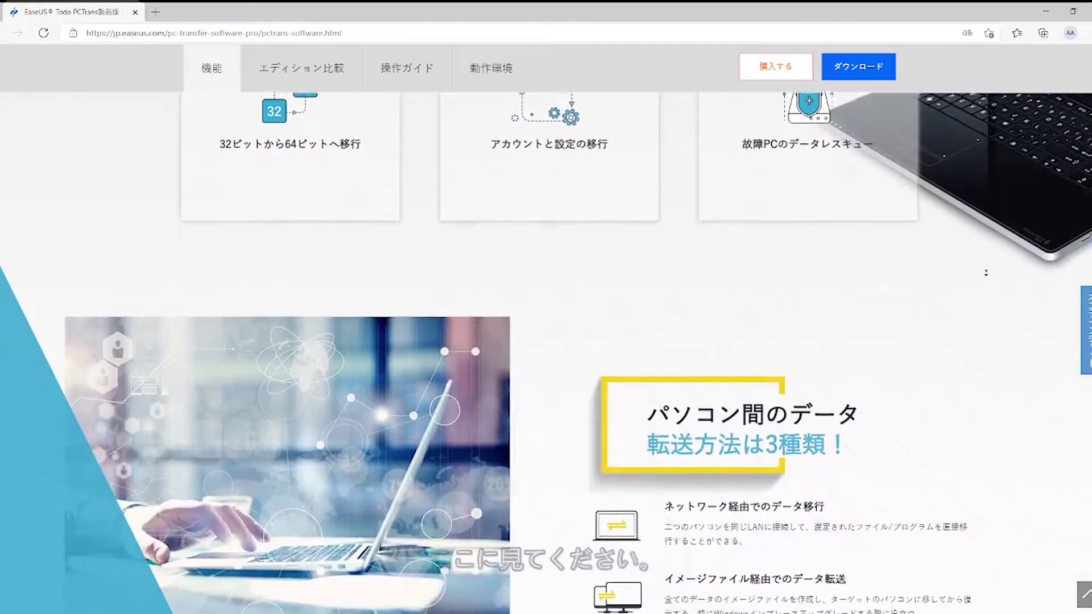
{"action": "scroll", "coordinate": [986, 275], "scroll_direction": "down", "scroll_amount": 1}
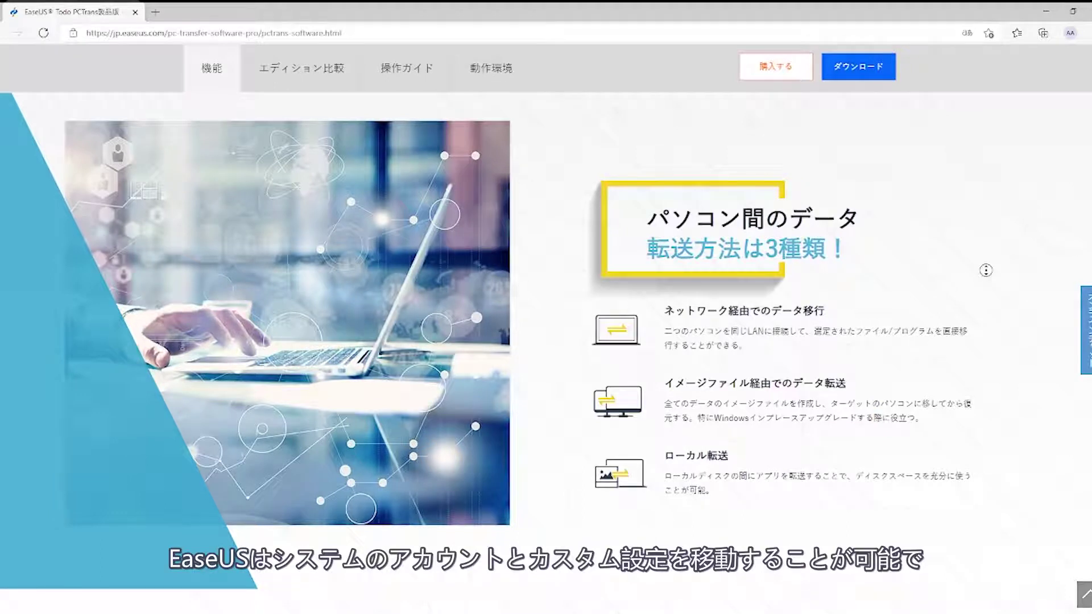
{"action": "scroll", "coordinate": [986, 276], "scroll_direction": "down", "scroll_amount": 1}
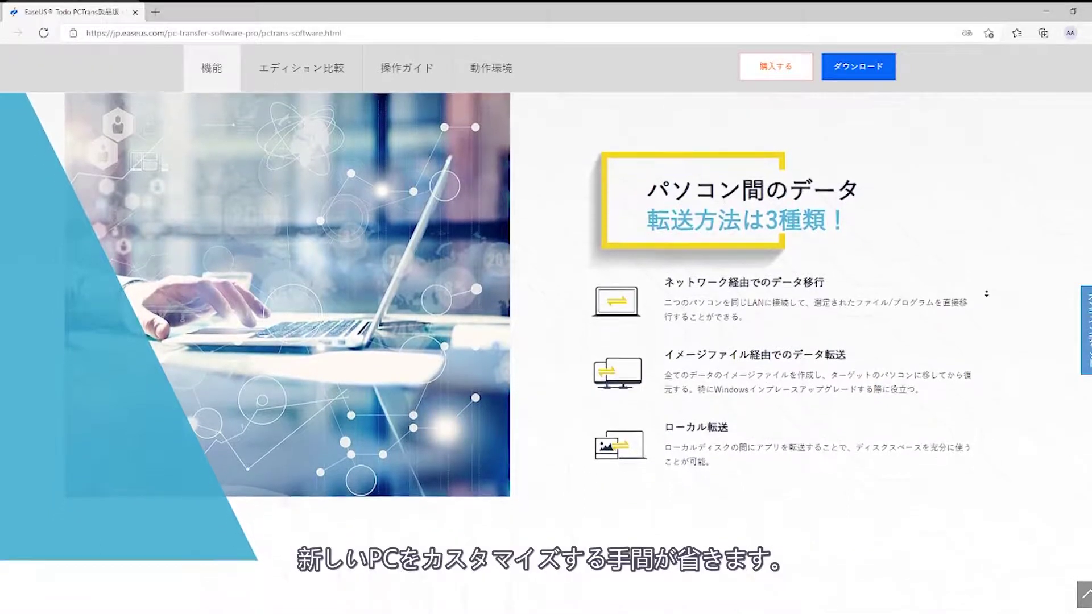
{"action": "scroll", "coordinate": [986, 296], "scroll_direction": "down", "scroll_amount": 2}
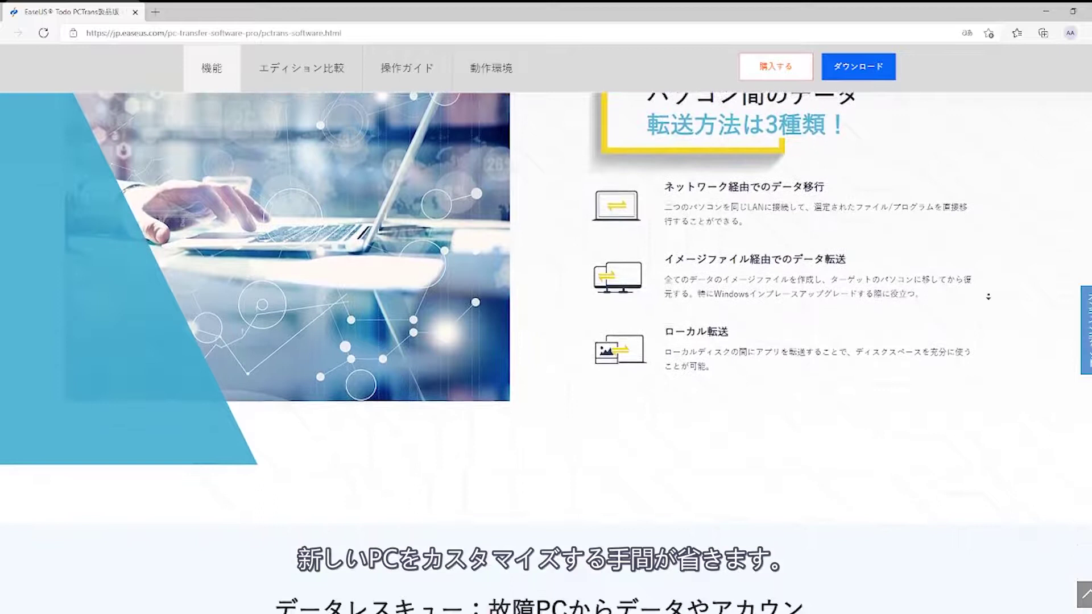
{"action": "scroll", "coordinate": [987, 297], "scroll_direction": "down", "scroll_amount": 3}
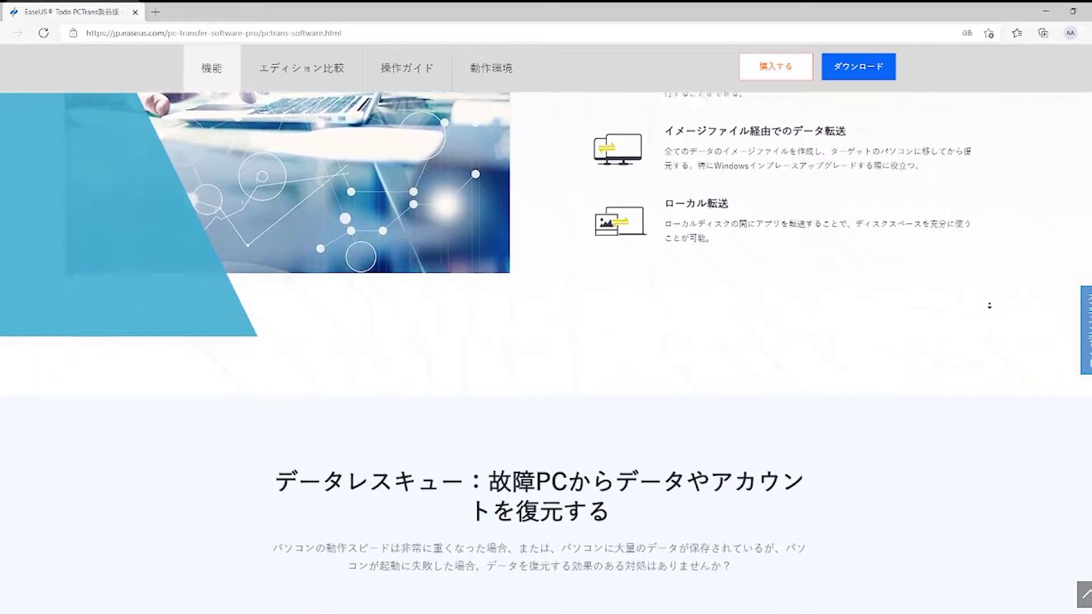
{"action": "scroll", "coordinate": [989, 306], "scroll_direction": "down", "scroll_amount": 4}
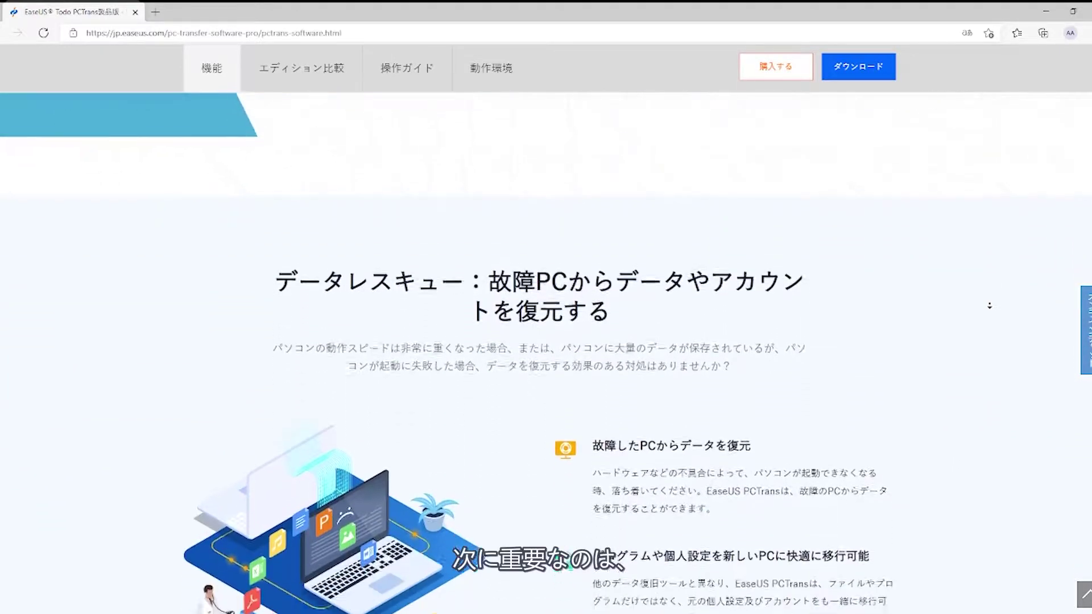
{"action": "scroll", "coordinate": [989, 305], "scroll_direction": "down", "scroll_amount": 1}
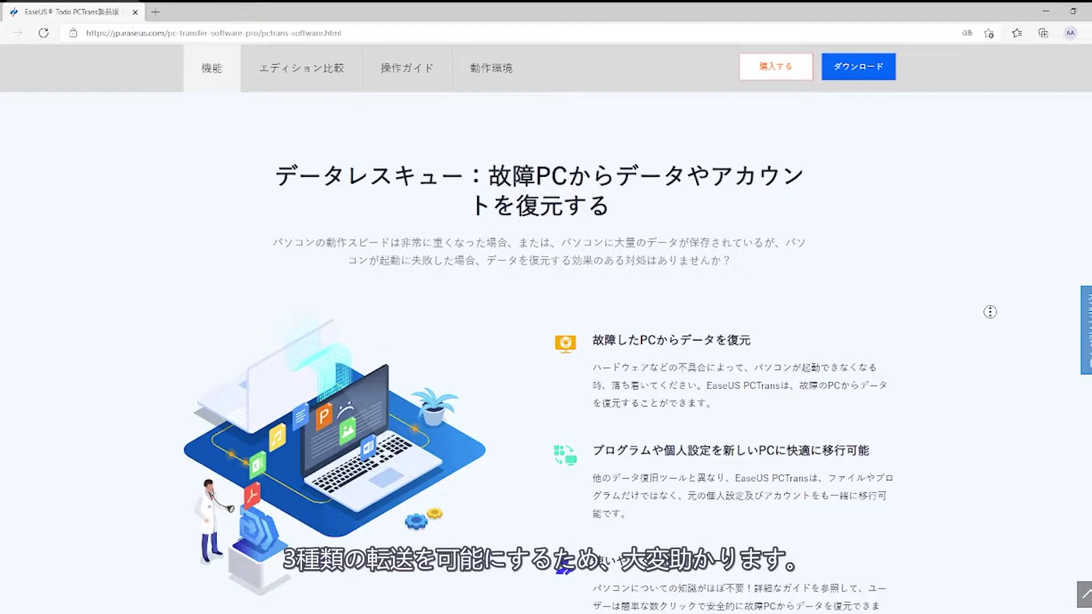
{"action": "scroll", "coordinate": [989, 311], "scroll_direction": "down", "scroll_amount": 1}
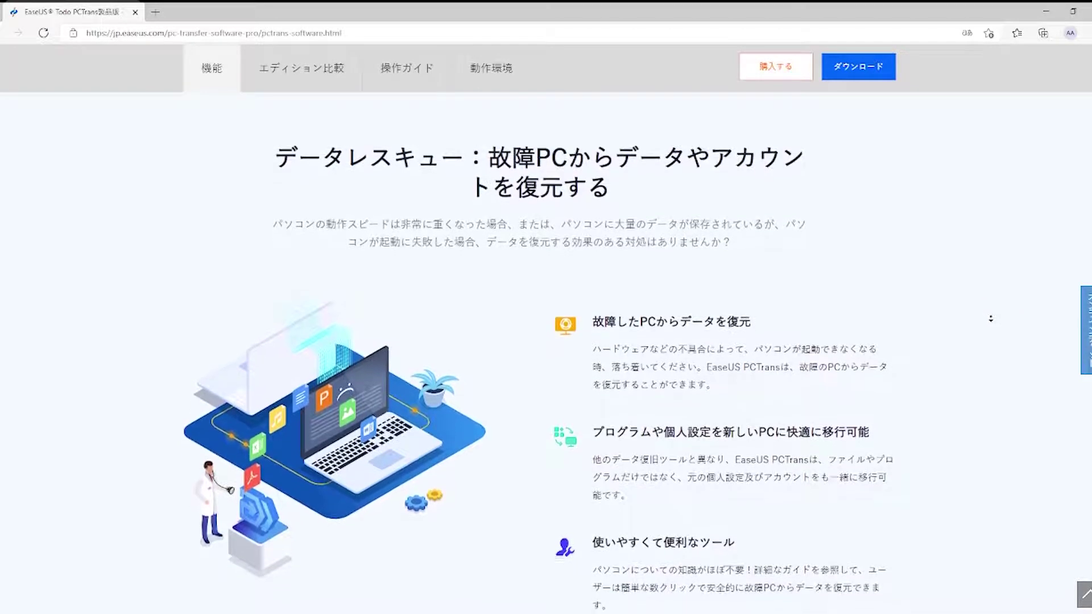
{"action": "scroll", "coordinate": [991, 319], "scroll_direction": "down", "scroll_amount": 1}
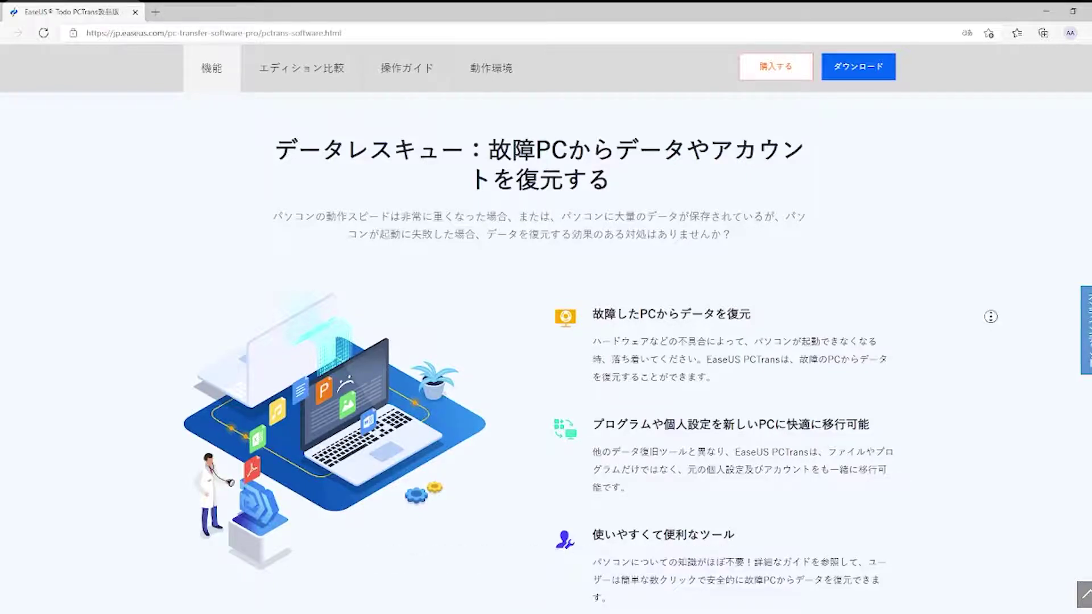
{"action": "scroll", "coordinate": [991, 319], "scroll_direction": "down", "scroll_amount": 2}
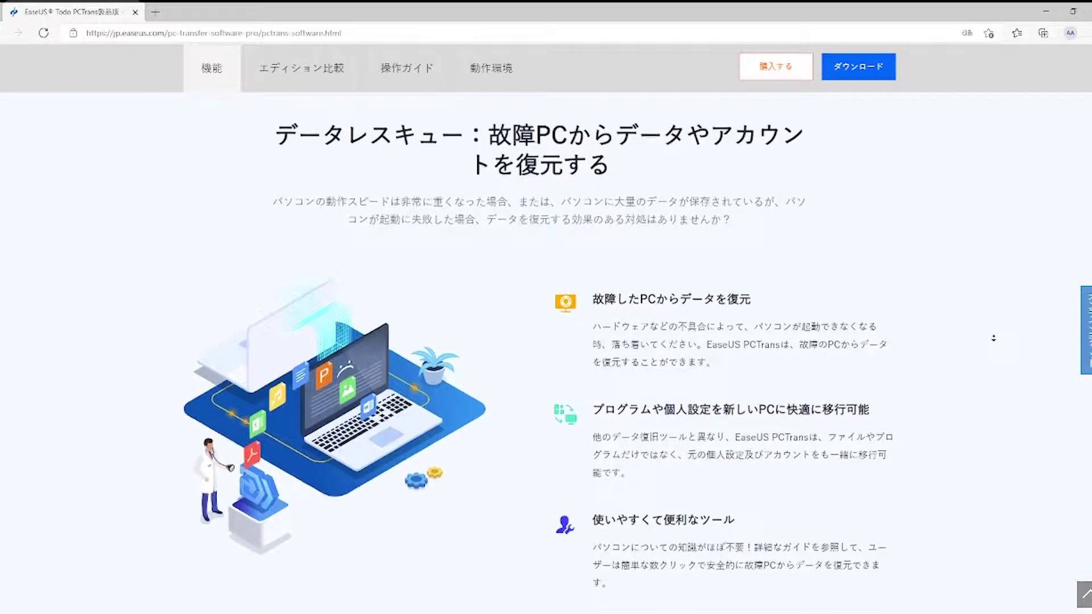
{"action": "scroll", "coordinate": [994, 338], "scroll_direction": "down", "scroll_amount": 5}
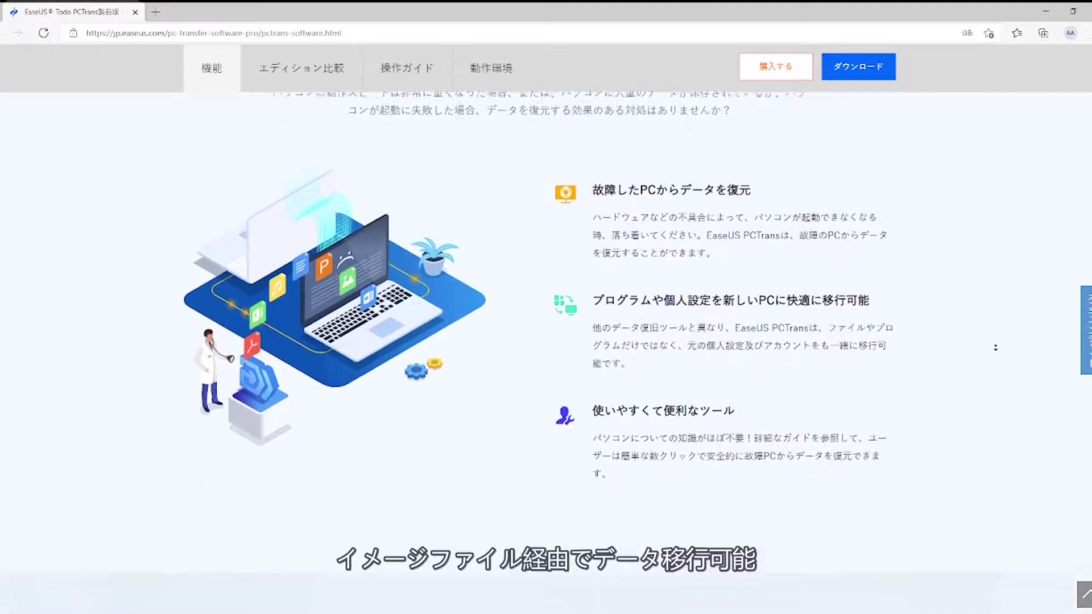
- Scroll past the Pro vs Technician comparison and preview the PC-to-PC guide's target-PC step
{"action": "scroll", "coordinate": [996, 348], "scroll_direction": "down", "scroll_amount": 5}
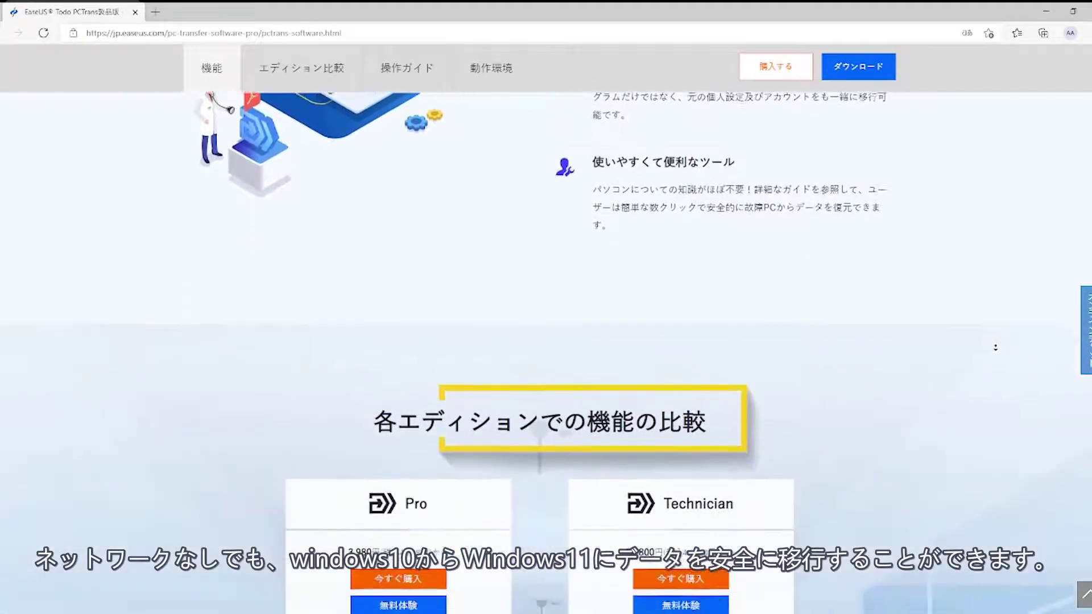
{"action": "scroll", "coordinate": [996, 348], "scroll_direction": "down", "scroll_amount": 5}
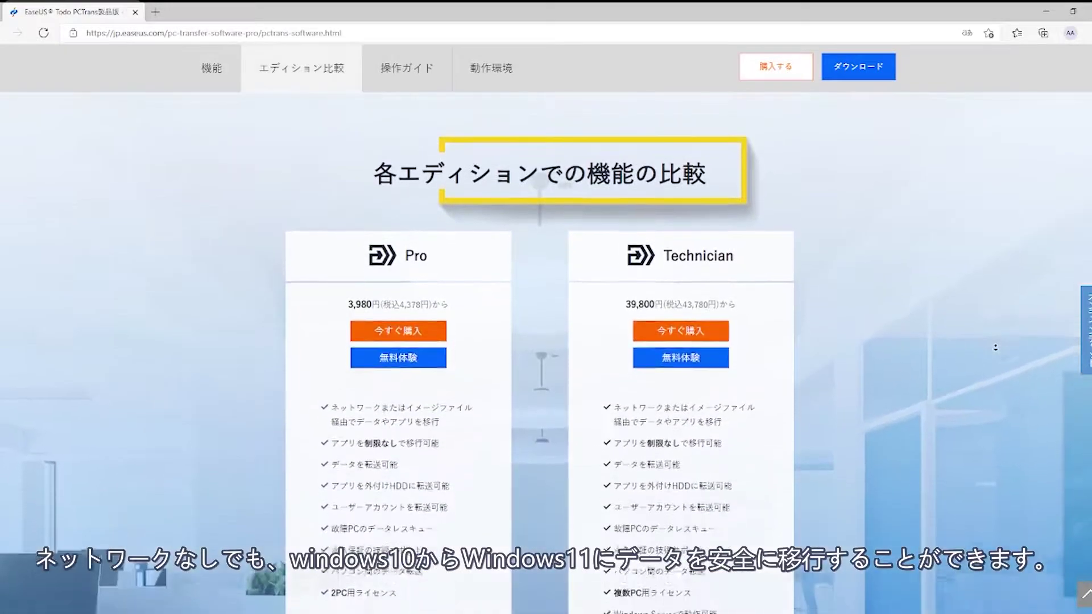
{"action": "scroll", "coordinate": [995, 347], "scroll_direction": "down", "scroll_amount": 5}
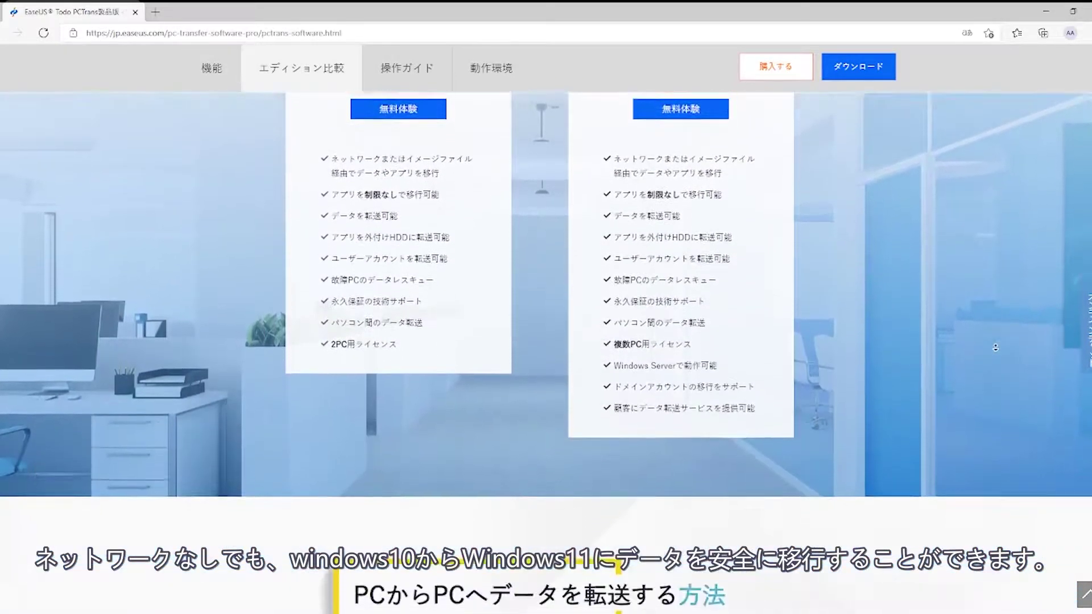
{"action": "scroll", "coordinate": [995, 348], "scroll_direction": "down", "scroll_amount": 5}
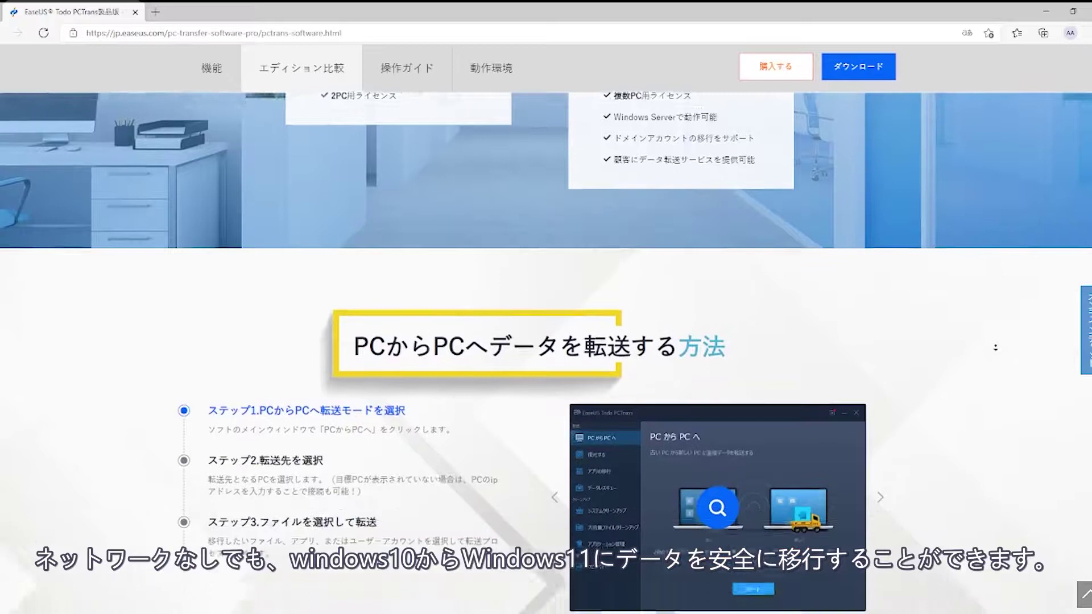
{"action": "scroll", "coordinate": [995, 347], "scroll_direction": "down", "scroll_amount": 1}
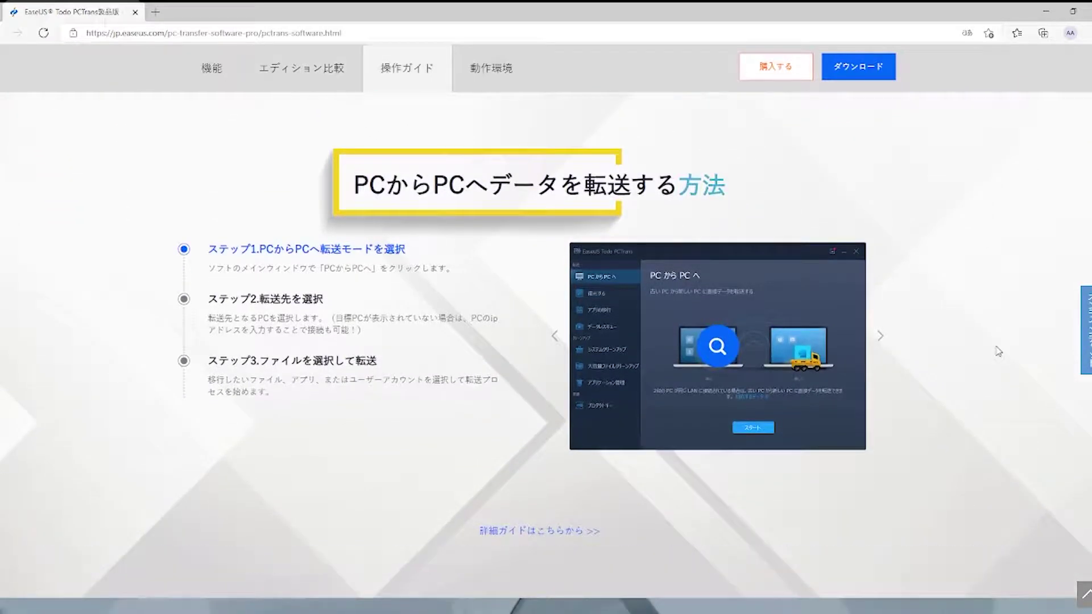
{"action": "left_click", "coordinate": [298, 307]}
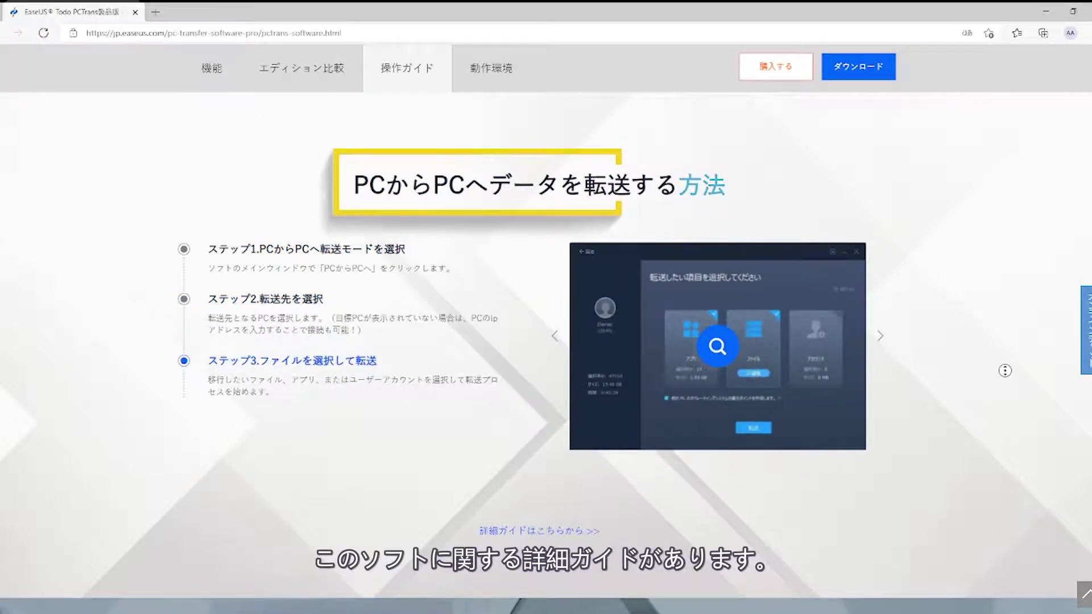
{"action": "scroll", "coordinate": [546, 370], "scroll_direction": "down", "scroll_amount": 2}
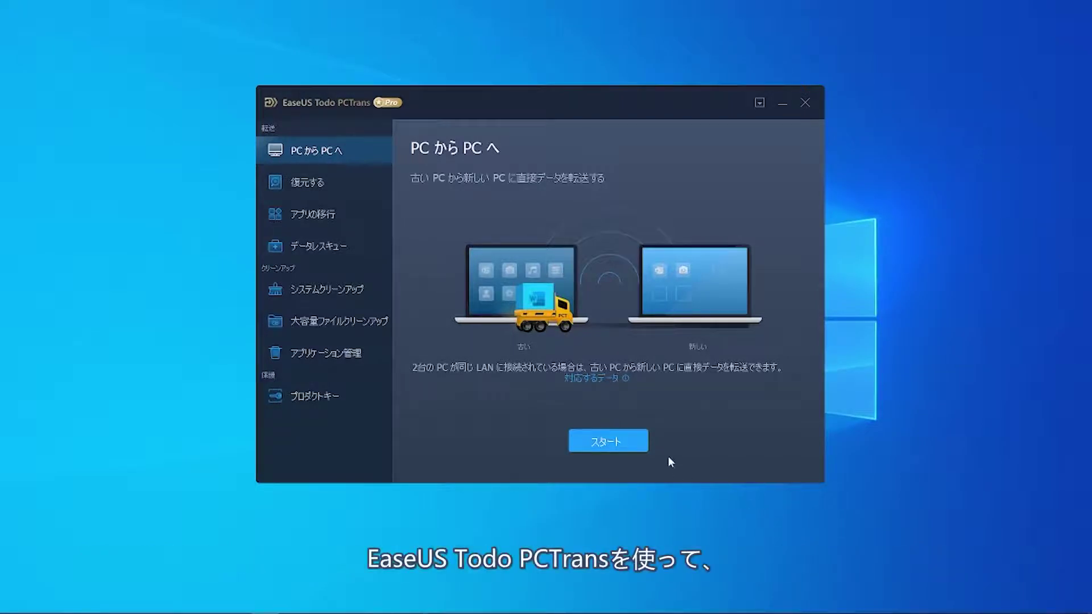
- Start PC-to-PC transfer and connect to the remote PC by entering its verification code
{"action": "left_click", "coordinate": [620, 441]}
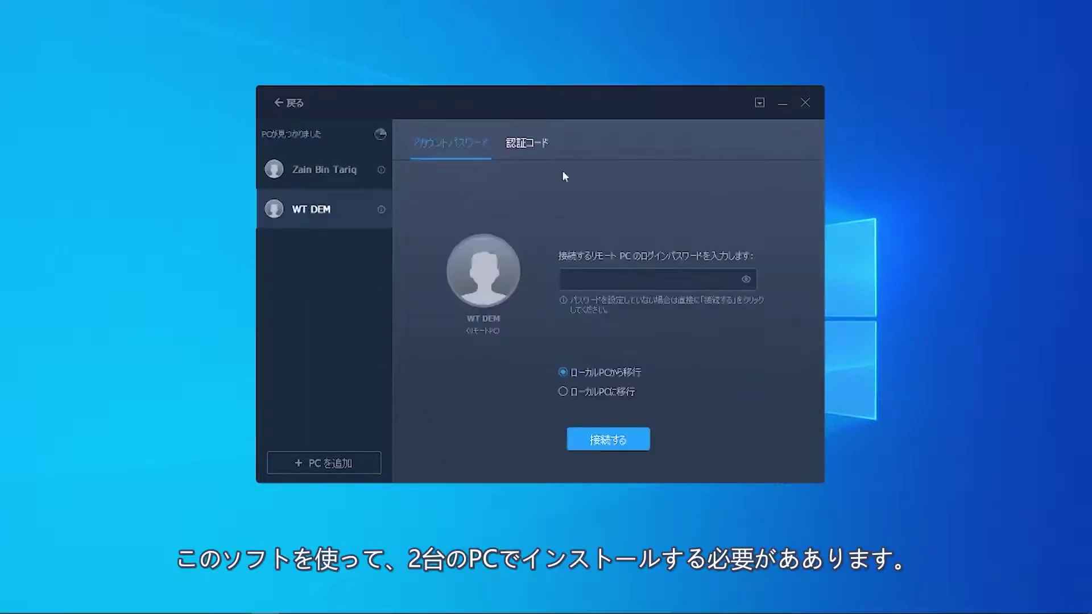
{"action": "left_click", "coordinate": [530, 143]}
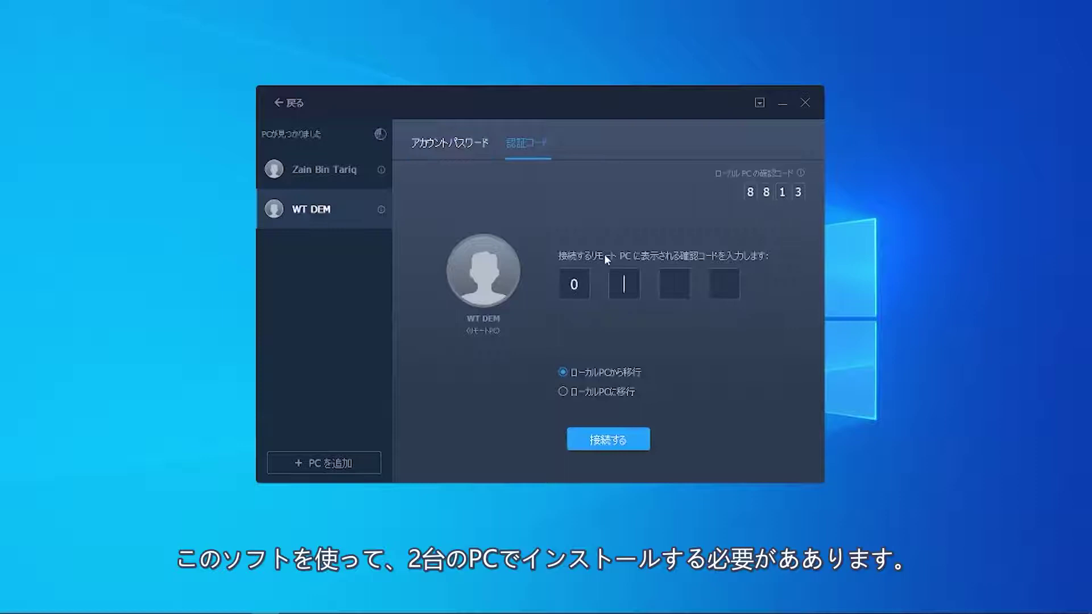
{"action": "type", "text": "0799"}
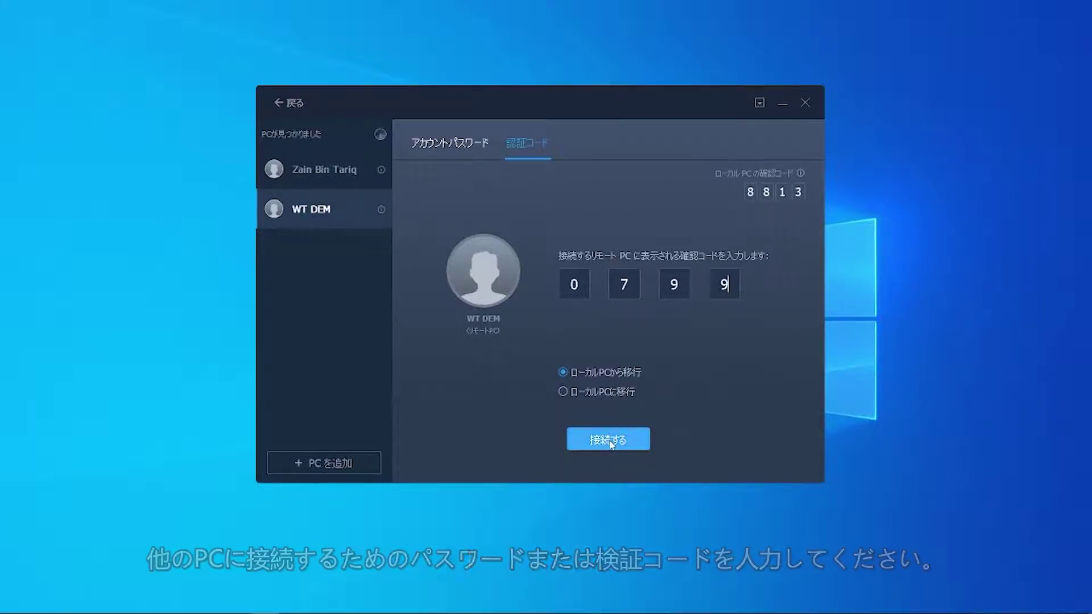
{"action": "left_click", "coordinate": [609, 441]}
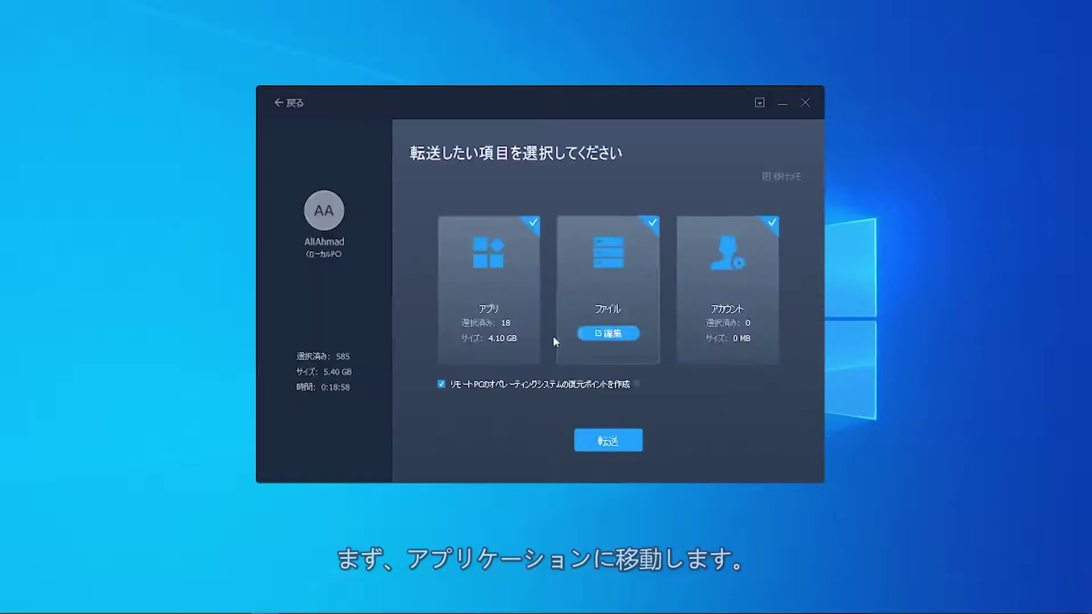
- Limit apps to Realtek Audio Control plus Visual C++ 2015-2019 and 2010 x64 redistributables
{"action": "left_click", "coordinate": [493, 331]}
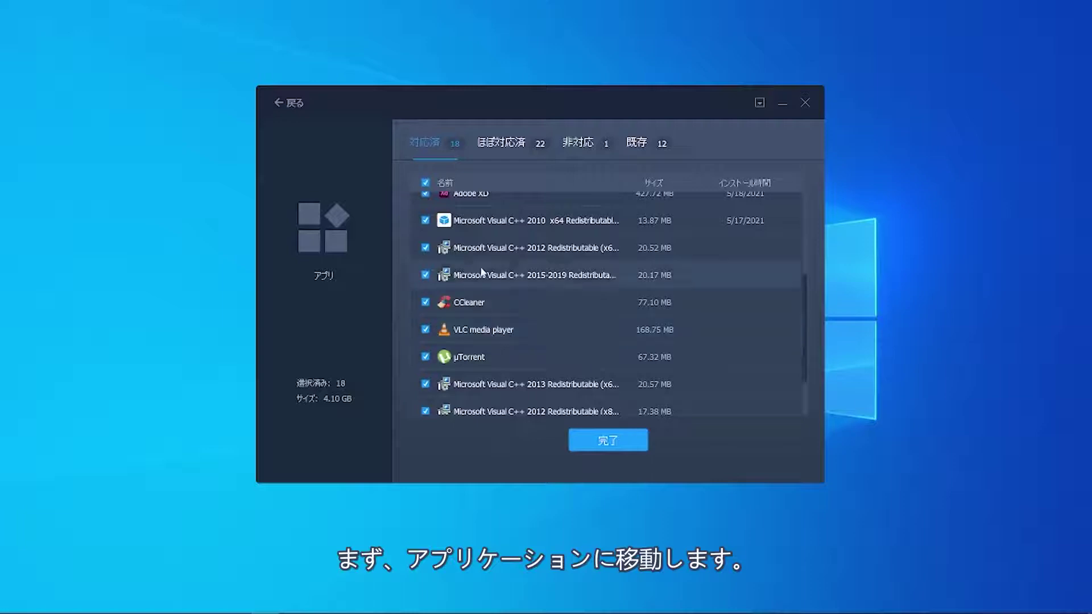
{"action": "left_click", "coordinate": [424, 182]}
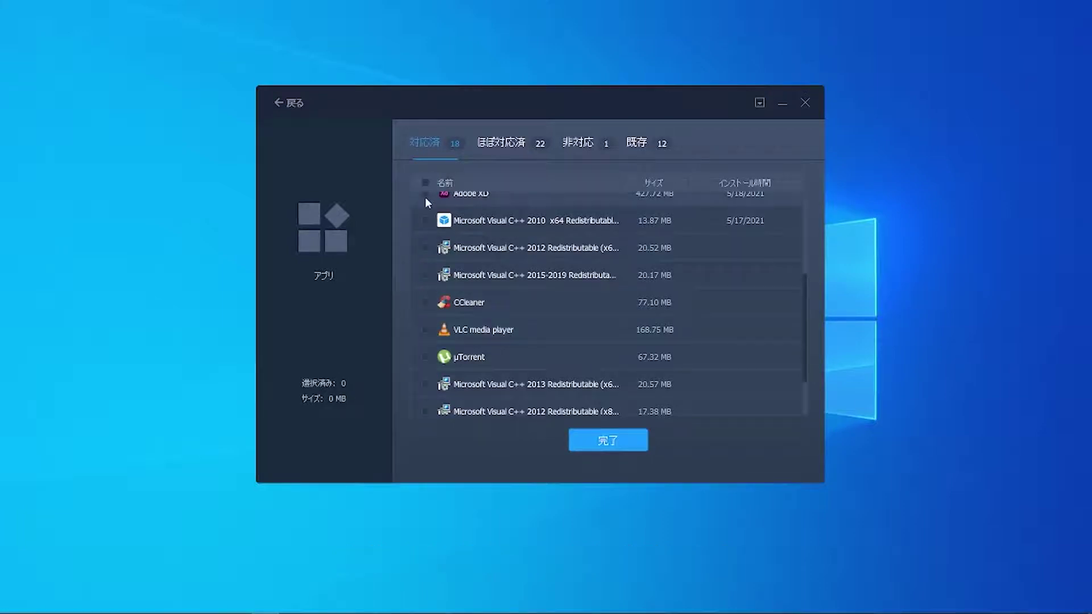
{"action": "left_click", "coordinate": [425, 275]}
{"action": "scroll", "coordinate": [480, 356], "scroll_direction": "down", "scroll_amount": 1}
{"action": "scroll", "coordinate": [480, 356], "scroll_direction": "up", "scroll_amount": 5}
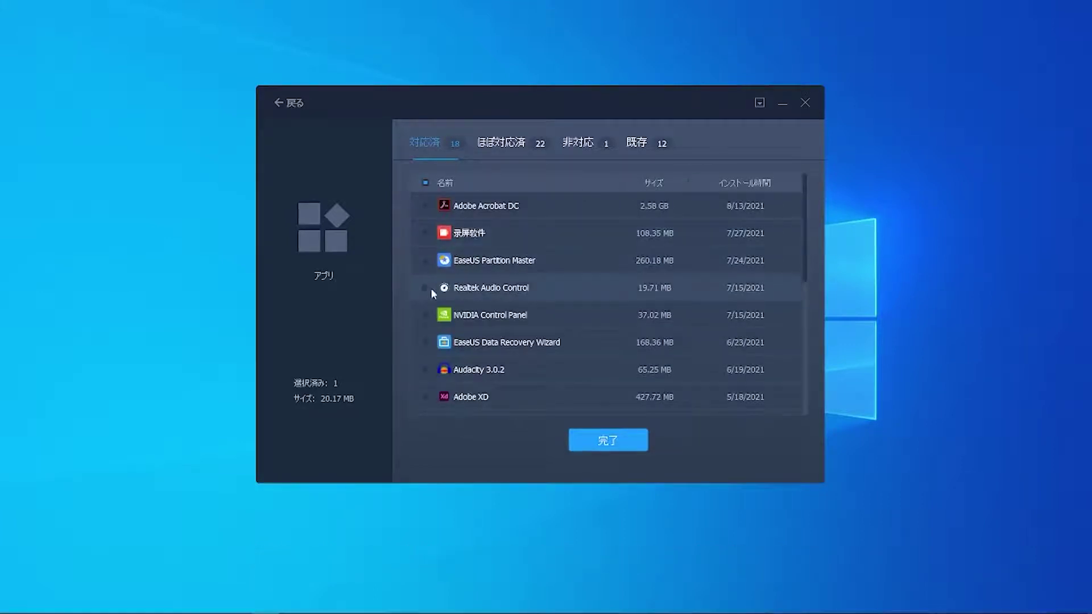
{"action": "left_click", "coordinate": [426, 288]}
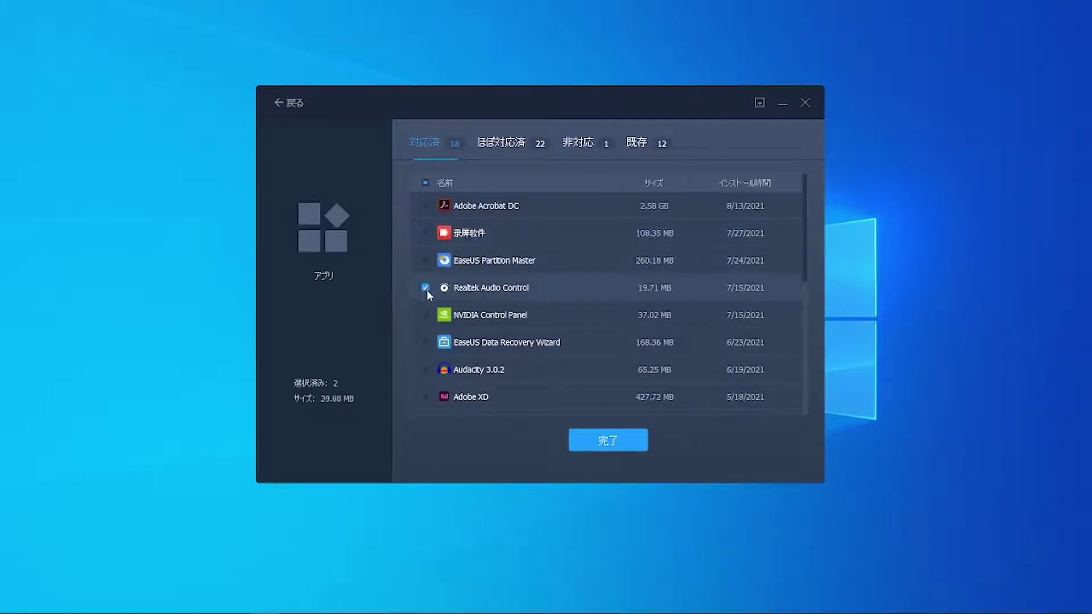
{"action": "scroll", "coordinate": [425, 346], "scroll_direction": "down", "scroll_amount": 1}
{"action": "left_click", "coordinate": [426, 351]}
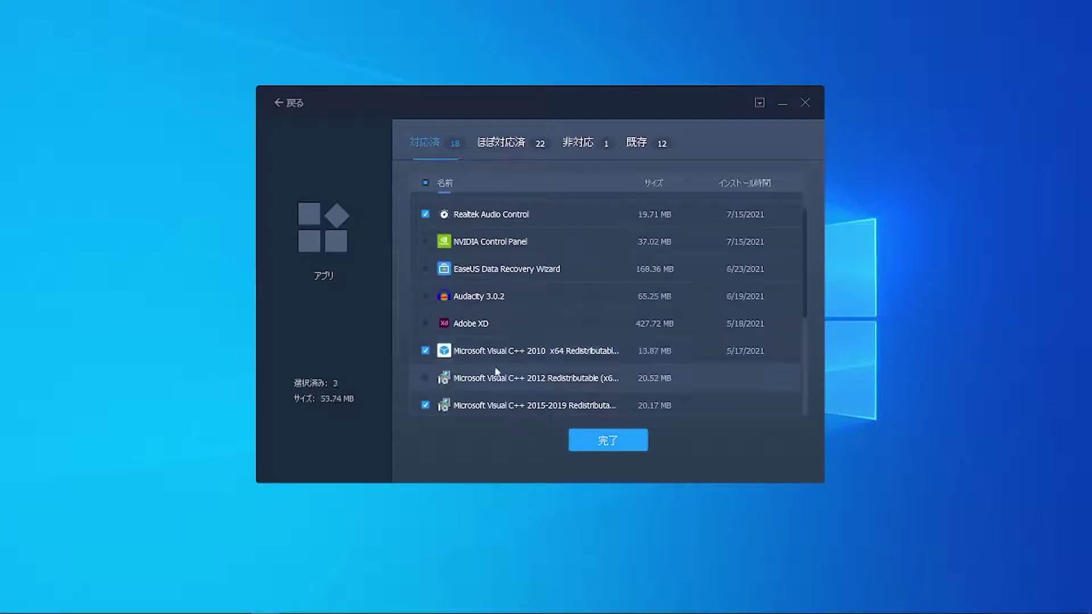
{"action": "scroll", "coordinate": [484, 364], "scroll_direction": "down", "scroll_amount": 3}
{"action": "scroll", "coordinate": [568, 401], "scroll_direction": "up", "scroll_amount": 3}
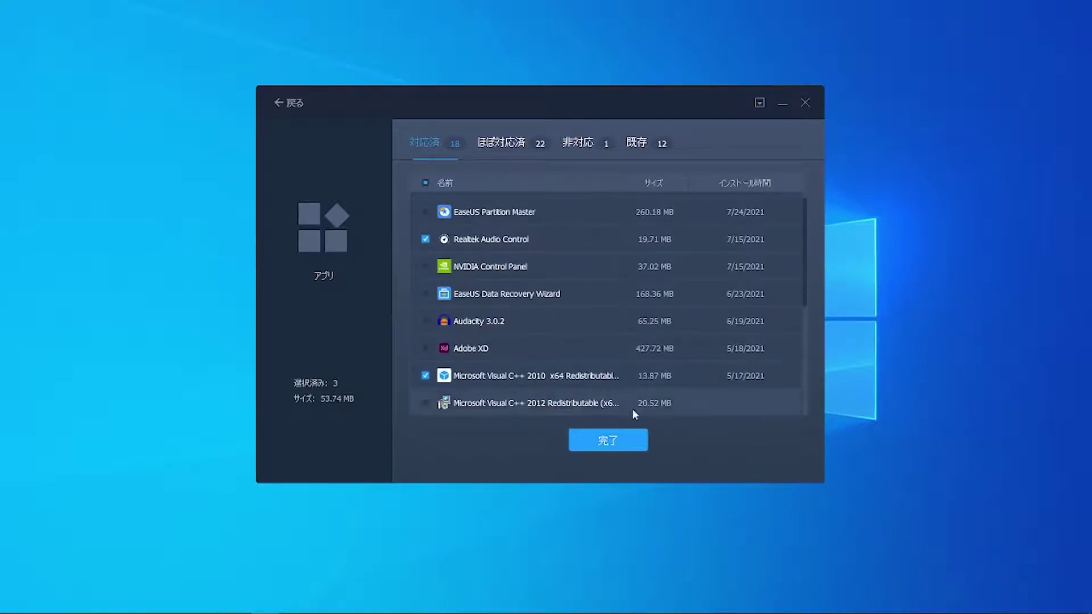
{"action": "left_click", "coordinate": [616, 439]}
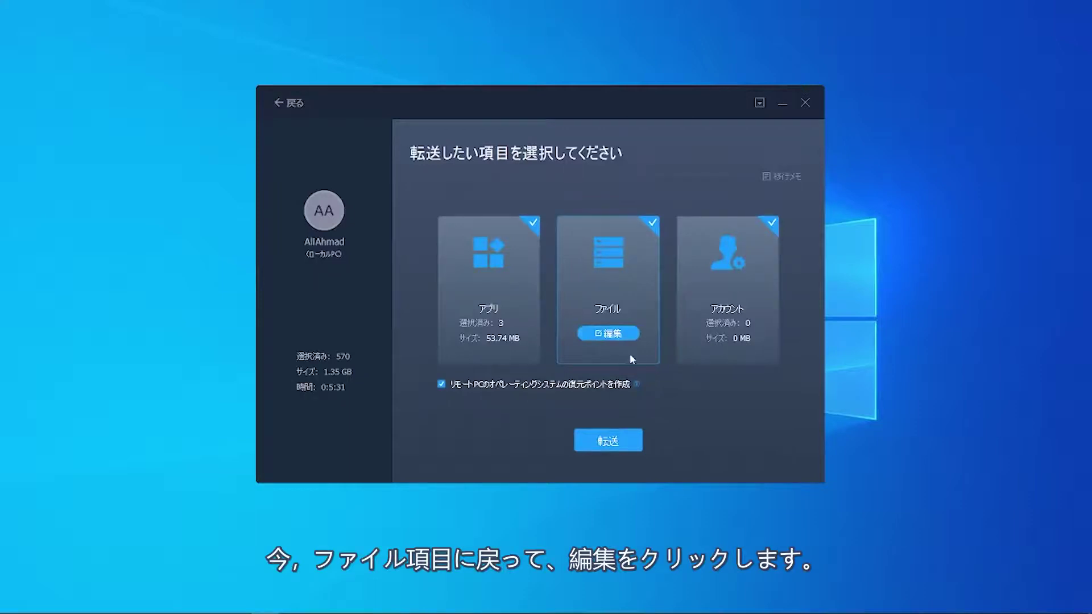
- Tick the images folder, auction_sheet_1 (1).jpg and the auto-show poster file for transfer
{"action": "left_click", "coordinate": [626, 334]}
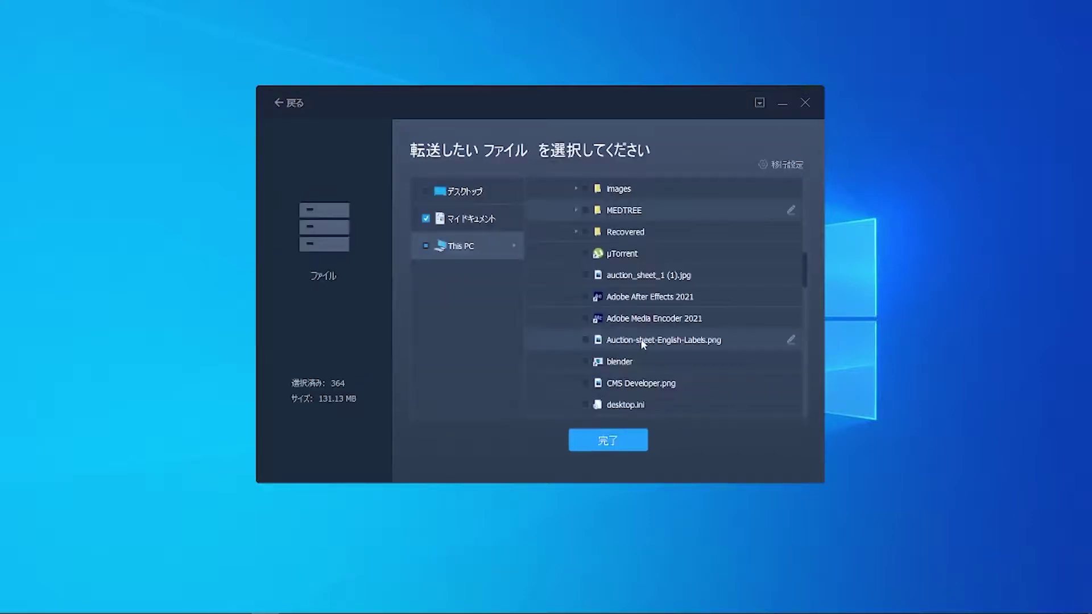
{"action": "scroll", "coordinate": [637, 313], "scroll_direction": "up", "scroll_amount": 2}
{"action": "scroll", "coordinate": [632, 285], "scroll_direction": "down", "scroll_amount": 2}
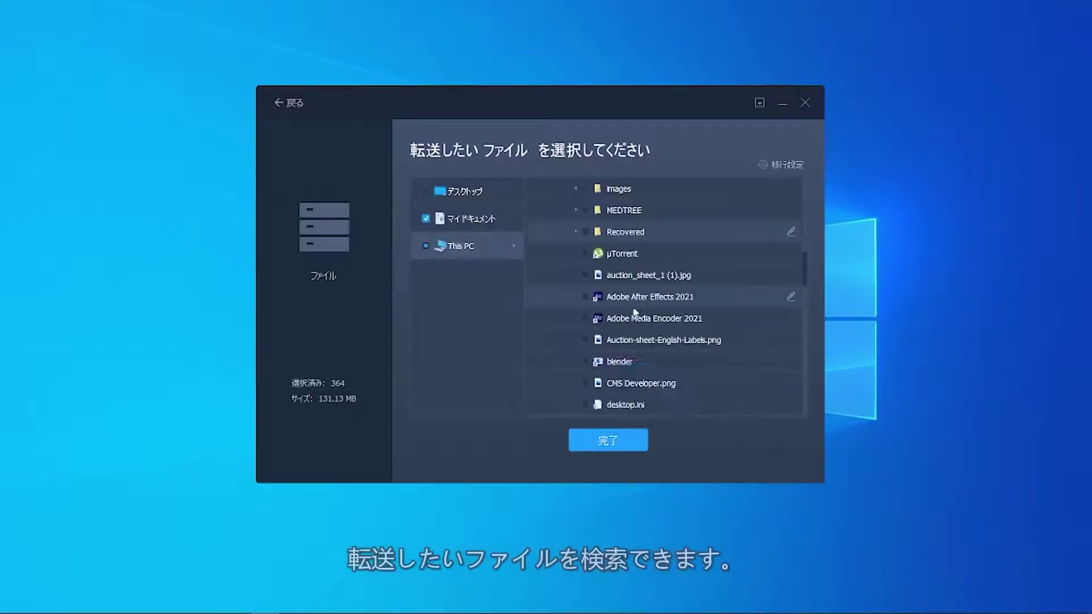
{"action": "scroll", "coordinate": [633, 301], "scroll_direction": "up", "scroll_amount": 1}
{"action": "left_click", "coordinate": [584, 253]}
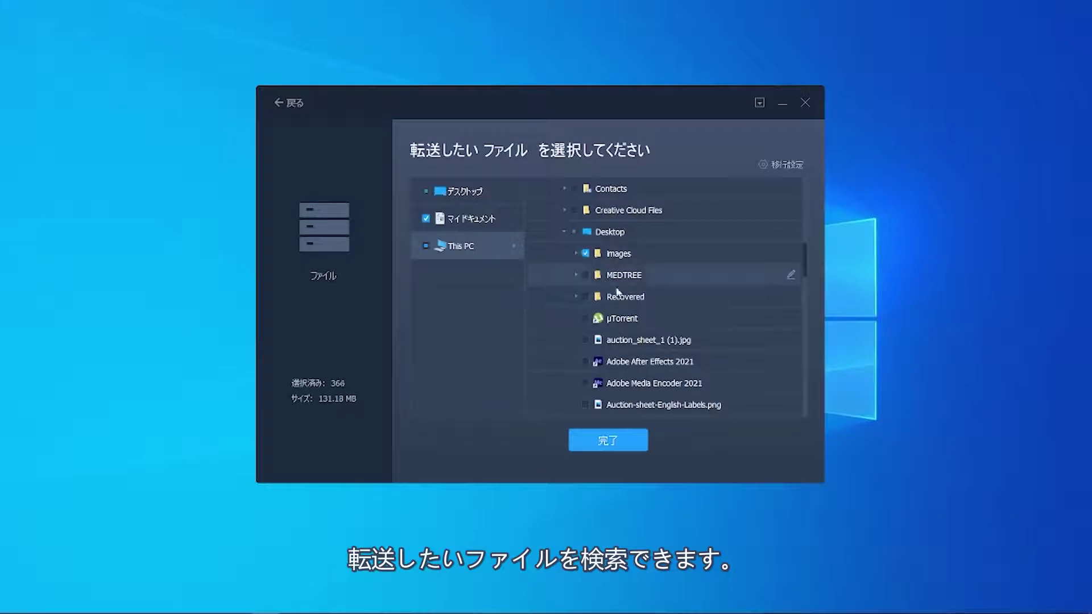
{"action": "scroll", "coordinate": [629, 312], "scroll_direction": "down", "scroll_amount": 1}
{"action": "left_click", "coordinate": [585, 275]}
{"action": "scroll", "coordinate": [633, 357], "scroll_direction": "down", "scroll_amount": 1}
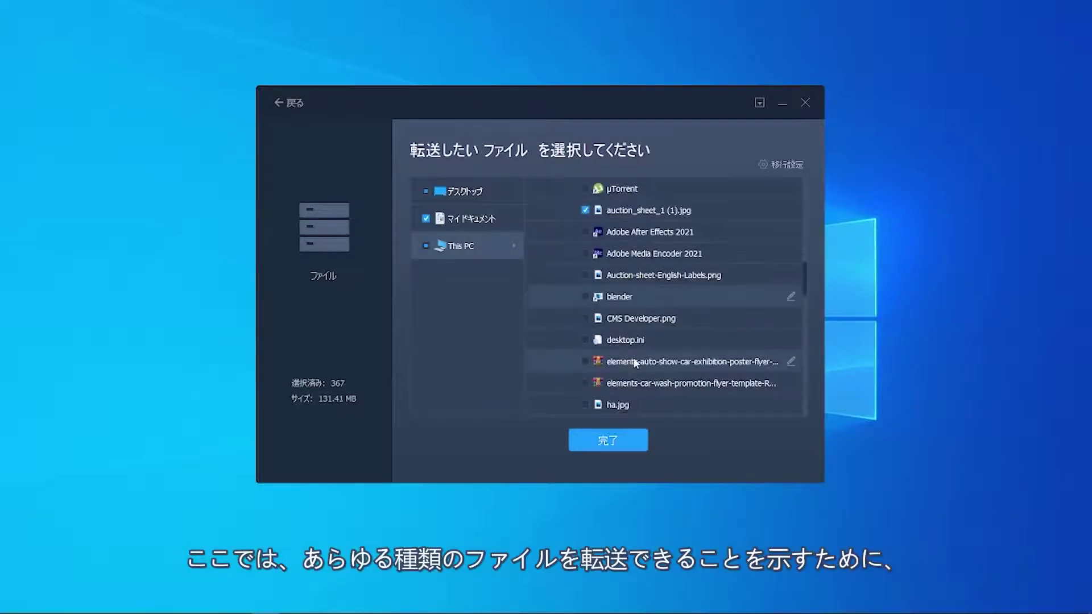
{"action": "scroll", "coordinate": [616, 345], "scroll_direction": "down", "scroll_amount": 1}
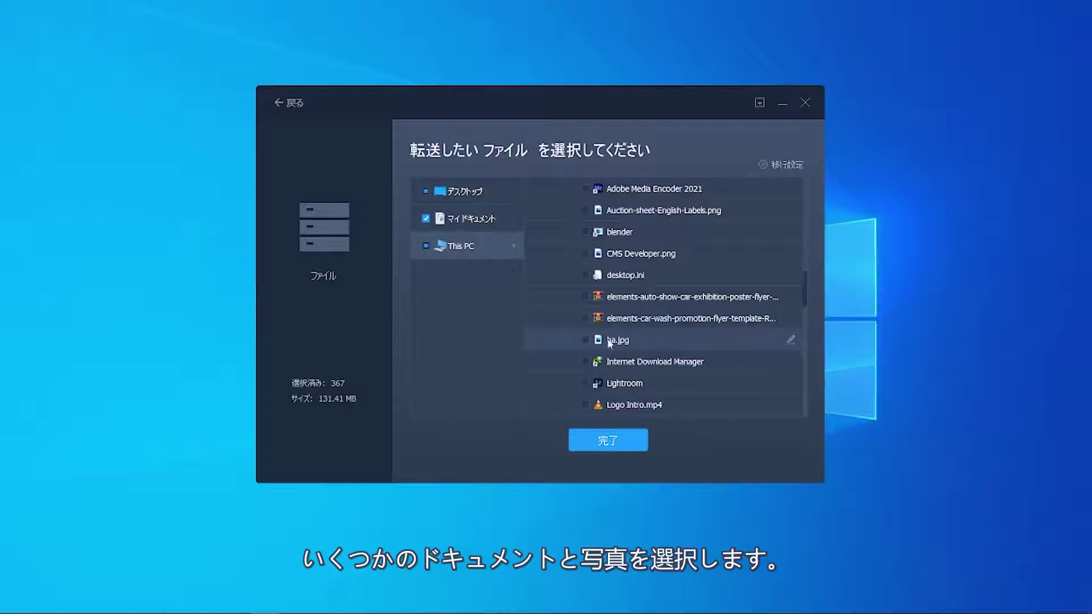
{"action": "left_click", "coordinate": [585, 296]}
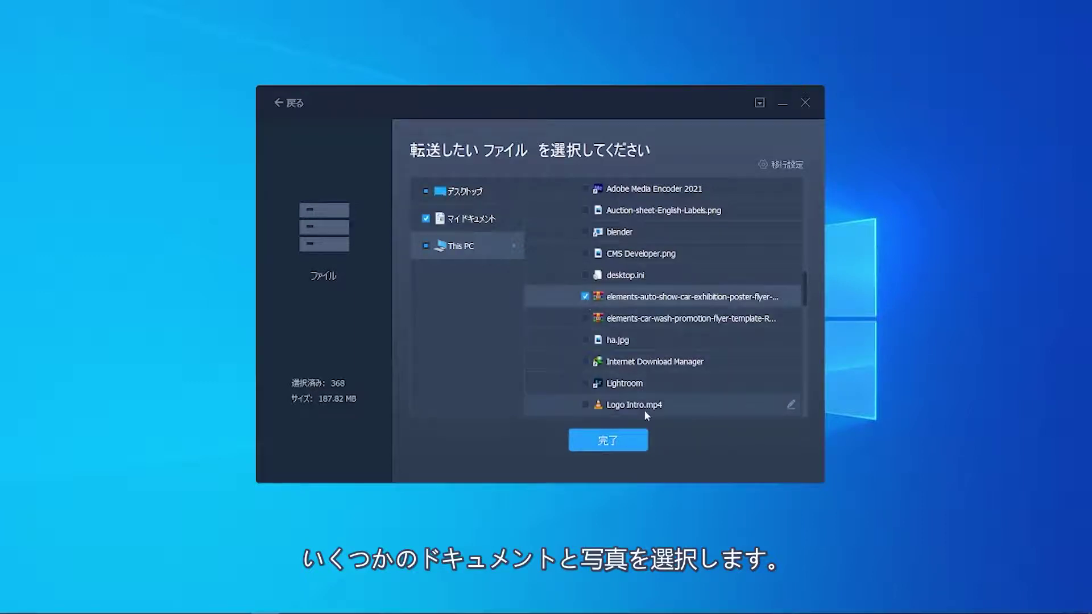
{"action": "left_click", "coordinate": [637, 444]}
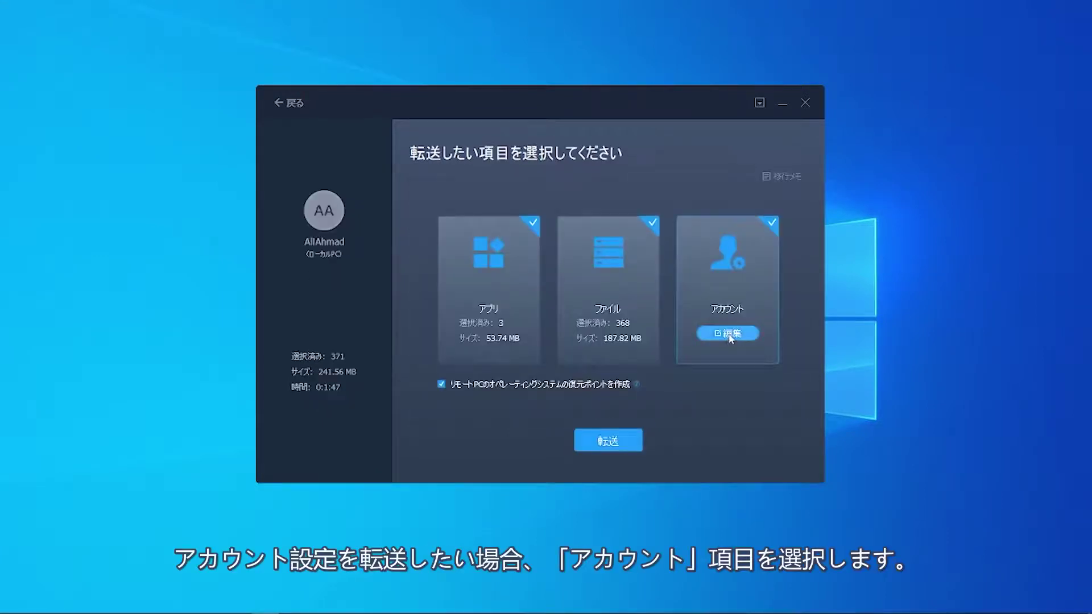
- Tick WiFi設定 under Account items, adding 63.76 KB to the transfer
{"action": "left_click", "coordinate": [729, 340]}
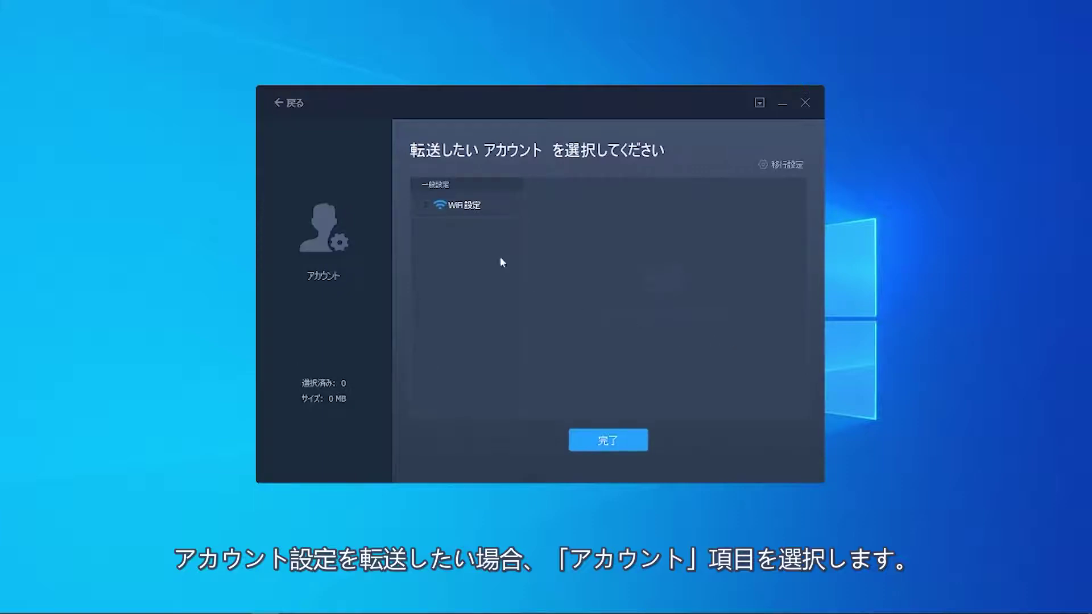
{"action": "left_click", "coordinate": [425, 204]}
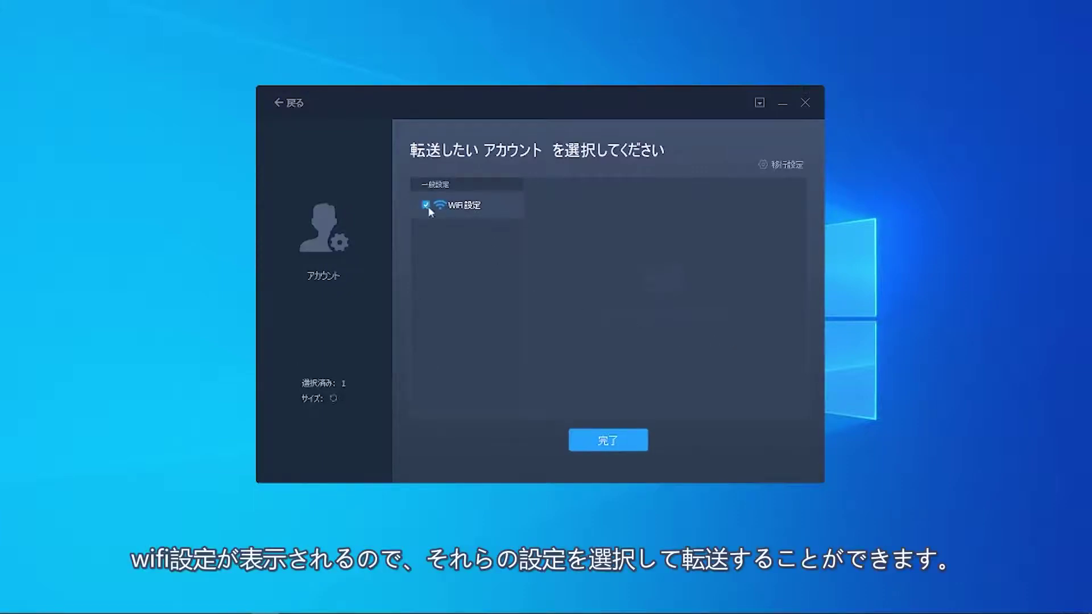
{"action": "left_click", "coordinate": [607, 440]}
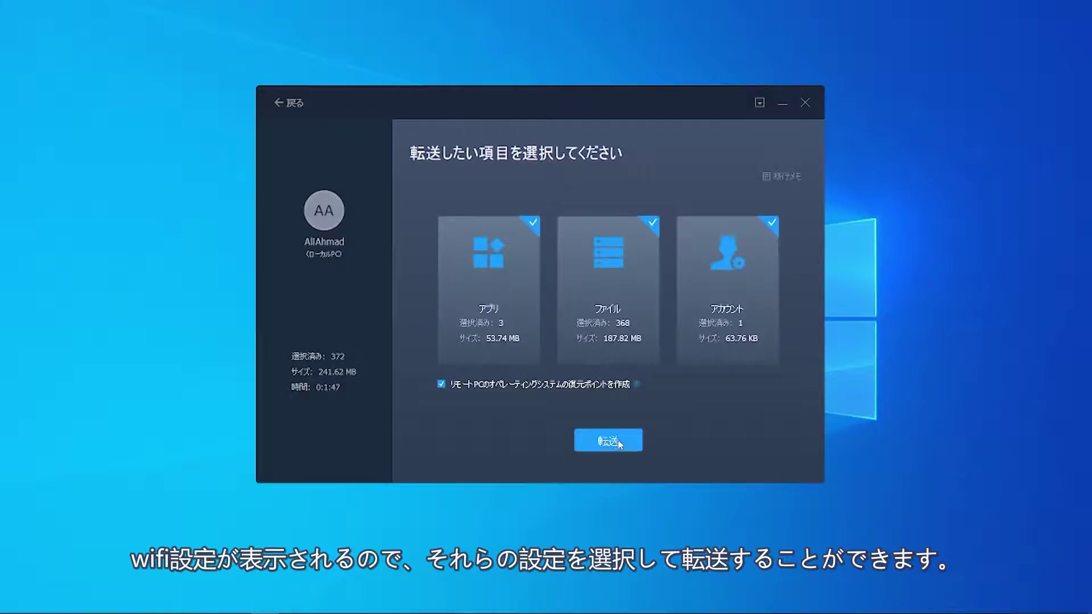
- Start transferring the 372 selected items (241.62 MB) to the other PC
{"action": "left_click", "coordinate": [619, 442]}
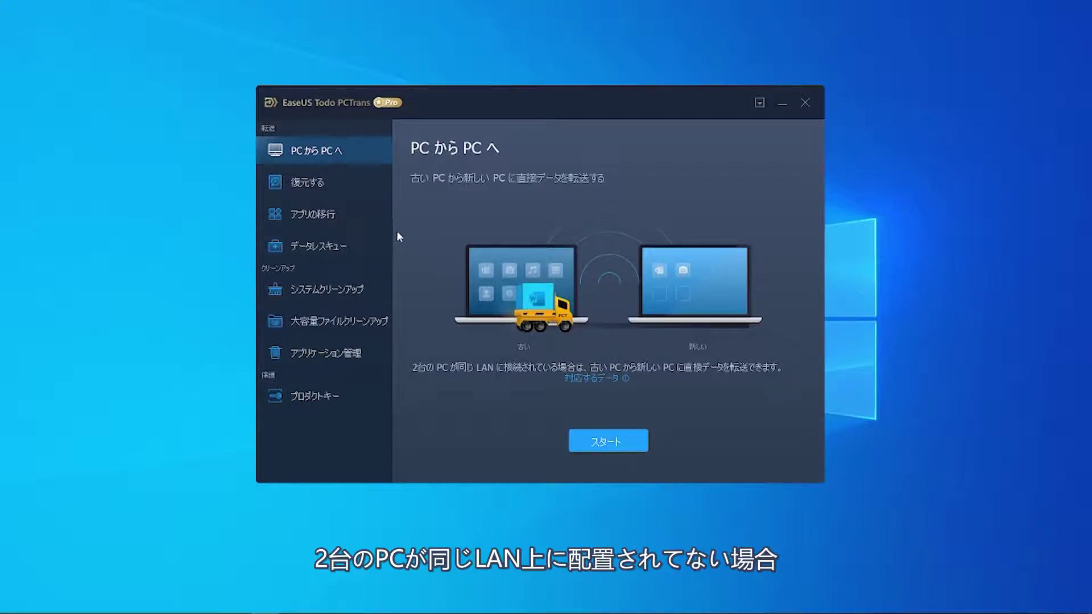
- Switch to Backup & Restore and choose to create a new backup file
{"action": "left_click", "coordinate": [360, 188]}
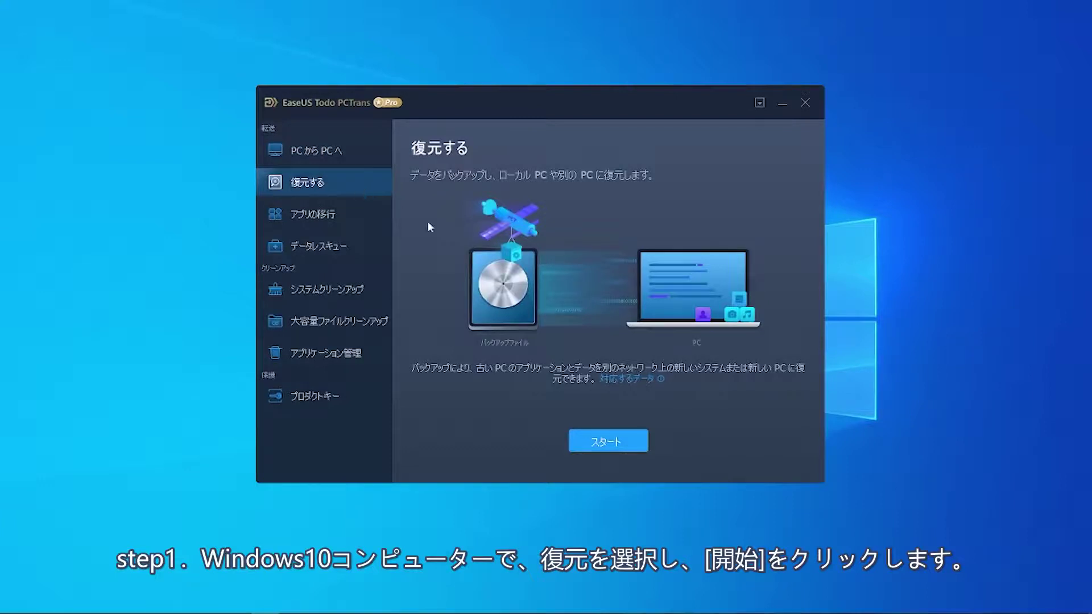
{"action": "left_click", "coordinate": [615, 441]}
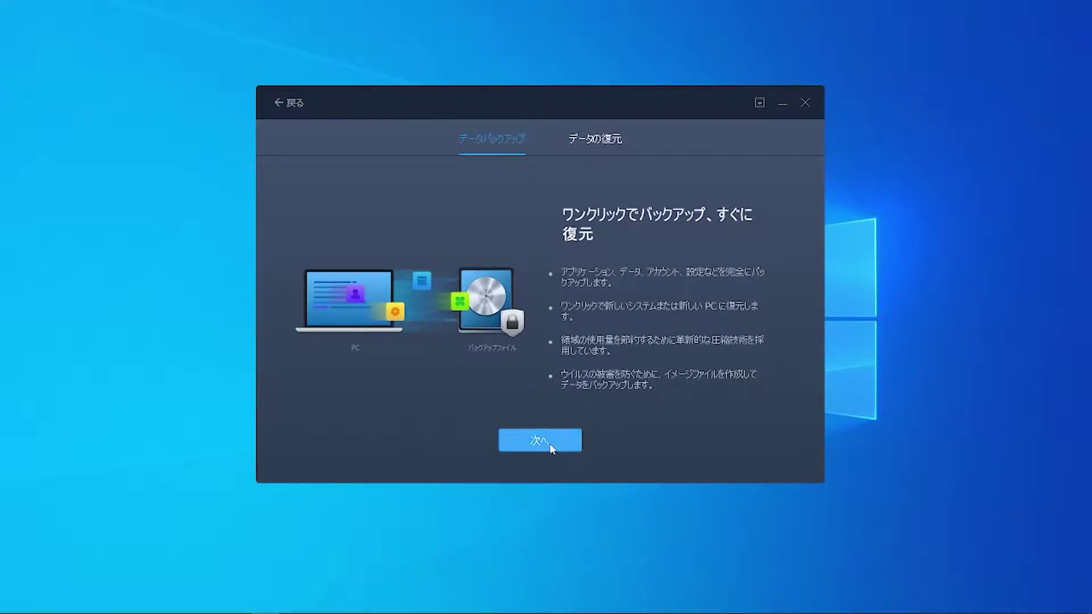
{"action": "left_click", "coordinate": [549, 443]}
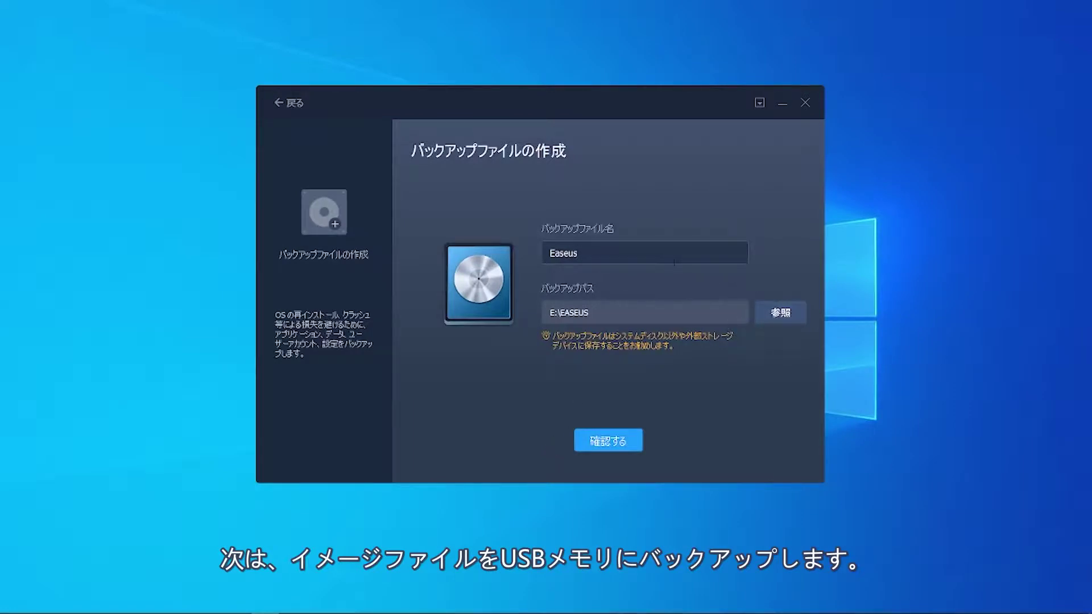
- Set E:\EASEUS as the backup location and create the Easeus backup file
{"action": "left_click", "coordinate": [762, 311]}
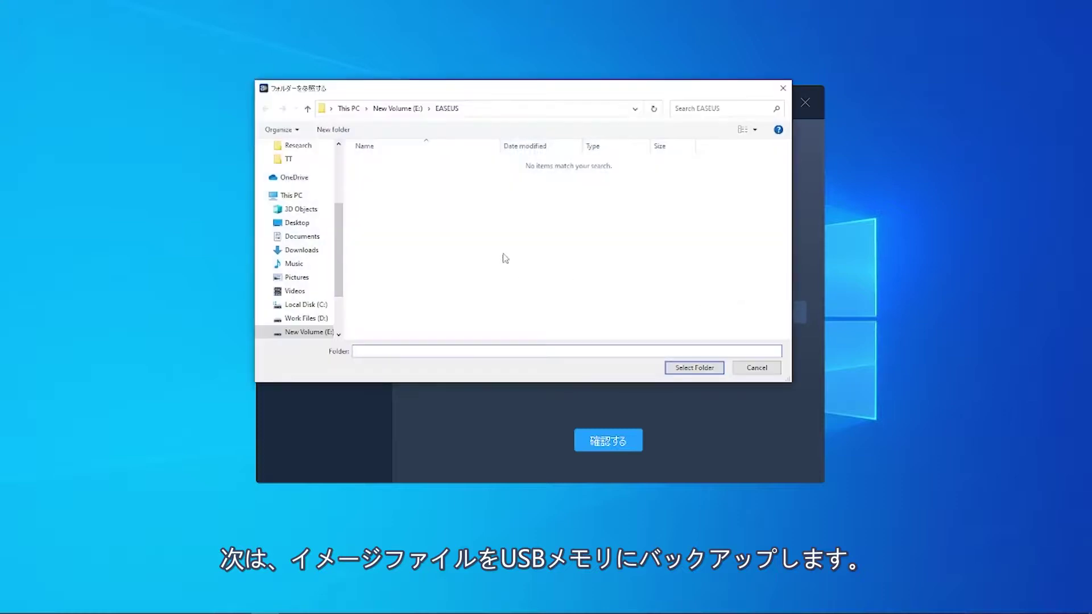
{"action": "left_click", "coordinate": [688, 367]}
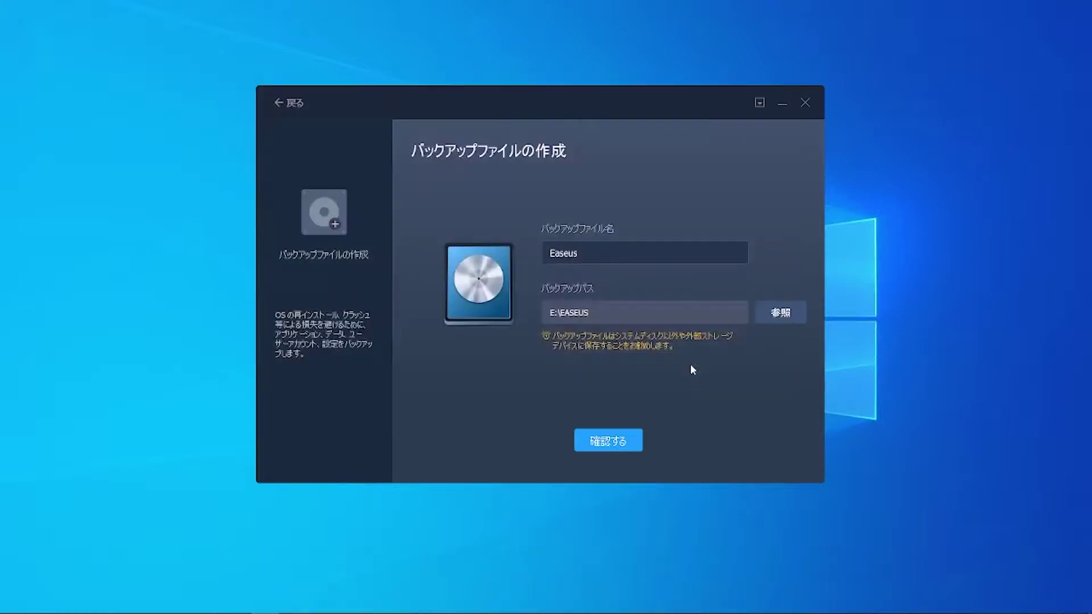
{"action": "left_click", "coordinate": [613, 447]}
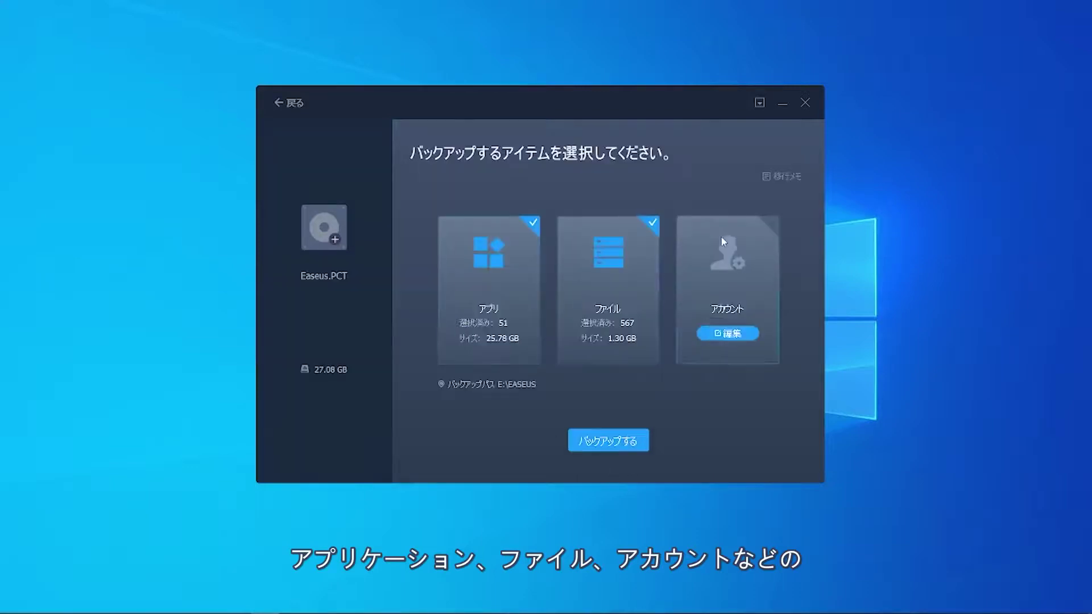
- Narrow the backup apps to Realtek Audio Control, VLC media player and WinRAR 6.01
{"action": "left_click", "coordinate": [512, 336]}
{"action": "scroll", "coordinate": [511, 336], "scroll_direction": "up", "scroll_amount": 5}
{"action": "left_click", "coordinate": [425, 182]}
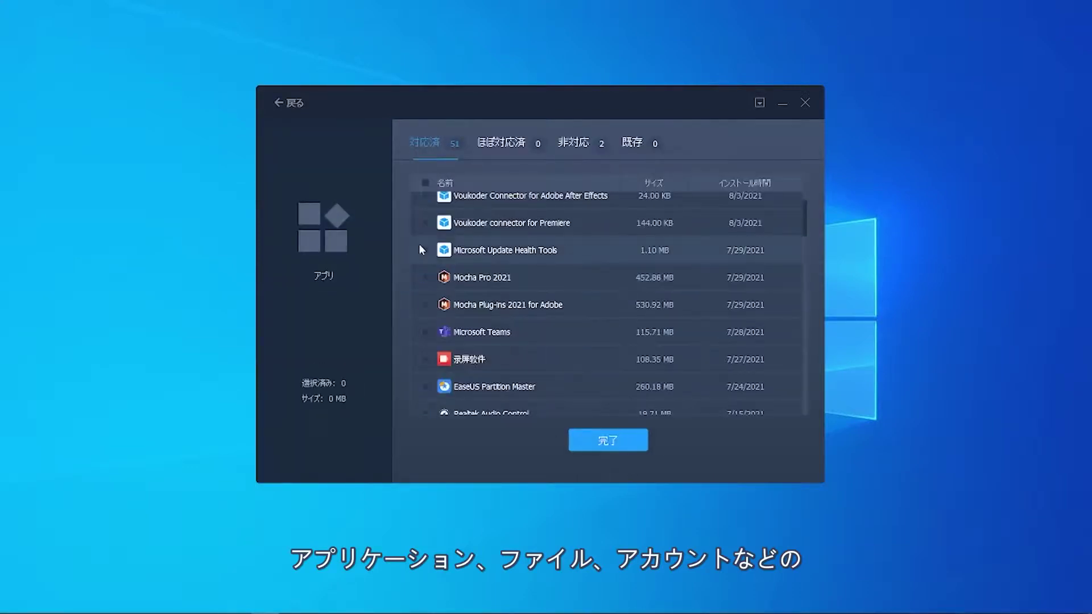
{"action": "scroll", "coordinate": [419, 243], "scroll_direction": "down", "scroll_amount": 3}
{"action": "scroll", "coordinate": [424, 261], "scroll_direction": "up", "scroll_amount": 2}
{"action": "scroll", "coordinate": [426, 285], "scroll_direction": "down", "scroll_amount": 3}
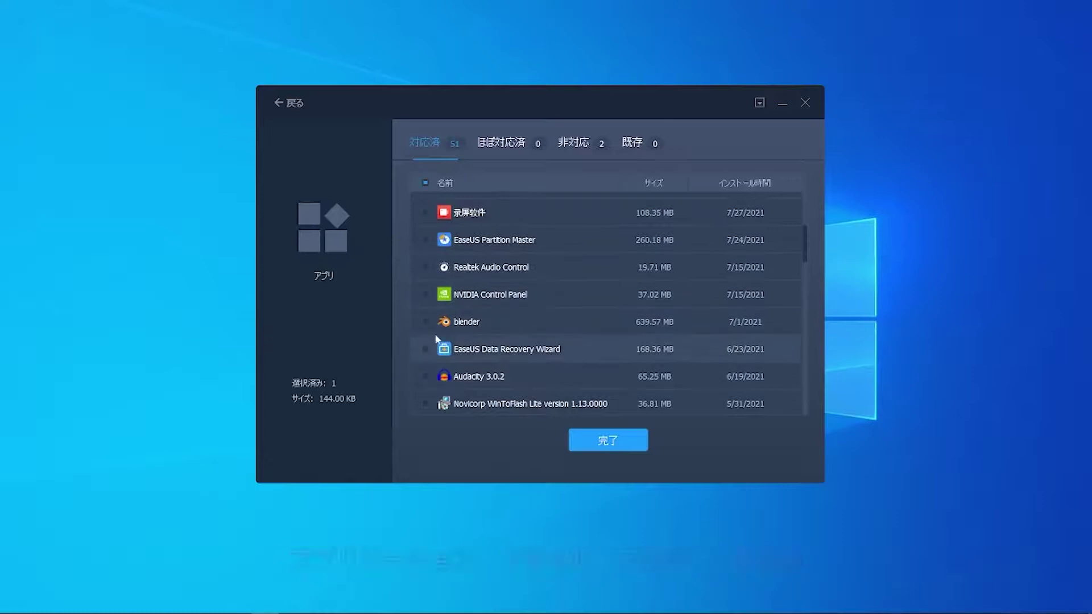
{"action": "left_click", "coordinate": [425, 269]}
{"action": "scroll", "coordinate": [419, 287], "scroll_direction": "down", "scroll_amount": 3}
{"action": "scroll", "coordinate": [421, 318], "scroll_direction": "down", "scroll_amount": 10}
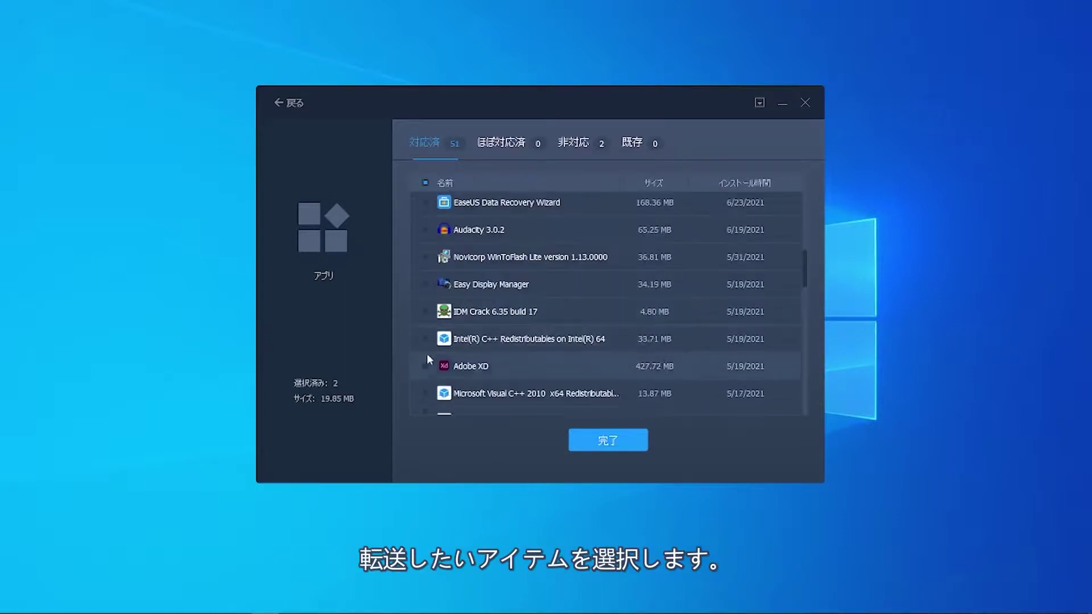
{"action": "left_click", "coordinate": [424, 364]}
{"action": "scroll", "coordinate": [519, 375], "scroll_direction": "down", "scroll_amount": 5}
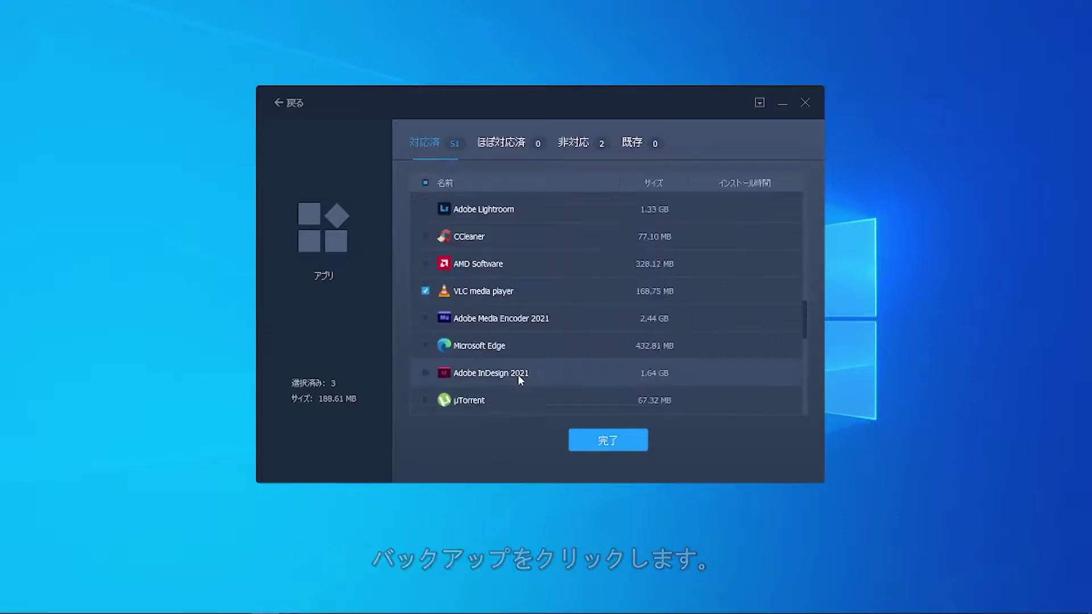
{"action": "left_click", "coordinate": [425, 381]}
{"action": "left_click", "coordinate": [608, 440]}
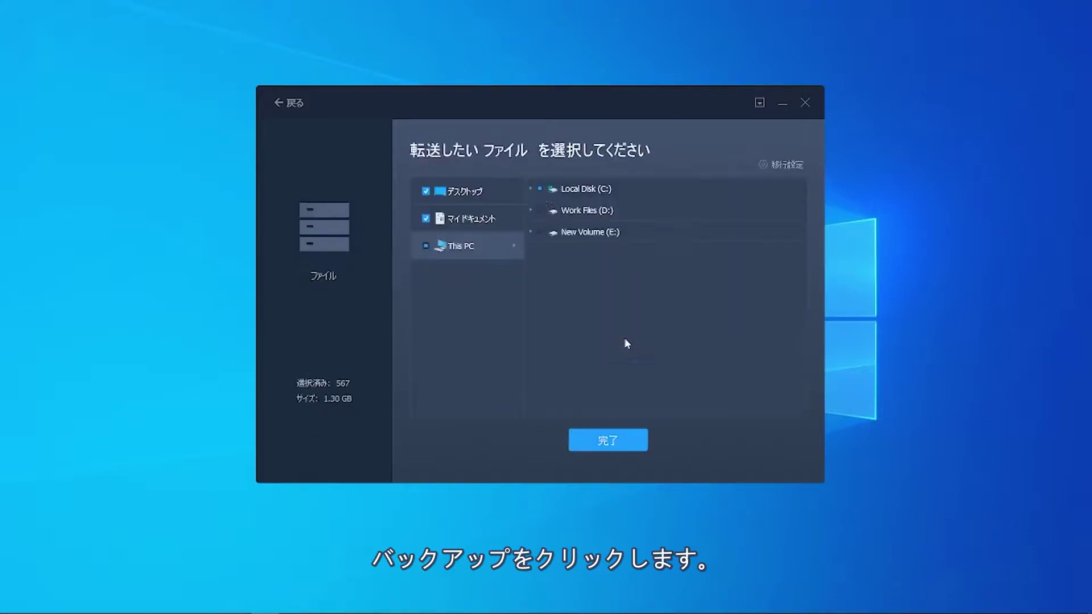
- Exclude the Desktop except auction_sheet_1 (1).jpg, the auto-show poster flyer and CMS Developer.png
{"action": "left_click", "coordinate": [532, 188]}
{"action": "scroll", "coordinate": [550, 282], "scroll_direction": "down", "scroll_amount": 5}
{"action": "left_click", "coordinate": [542, 275]}
{"action": "left_click", "coordinate": [554, 296]}
{"action": "scroll", "coordinate": [586, 318], "scroll_direction": "down", "scroll_amount": 4}
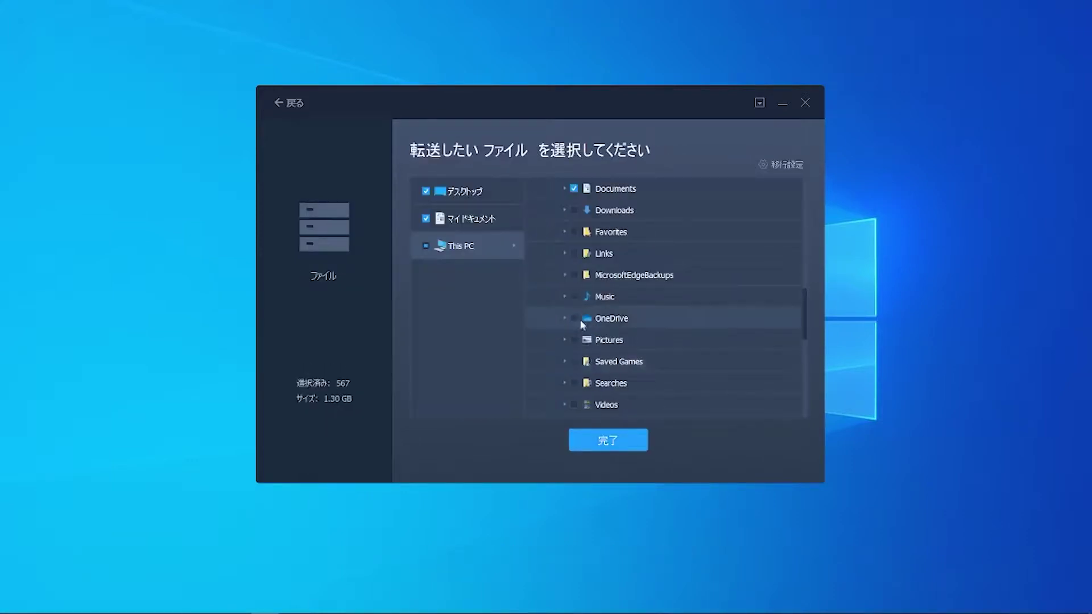
{"action": "scroll", "coordinate": [569, 303], "scroll_direction": "up", "scroll_amount": 2}
{"action": "left_click", "coordinate": [564, 296]}
{"action": "left_click", "coordinate": [573, 296]}
{"action": "scroll", "coordinate": [587, 322], "scroll_direction": "down", "scroll_amount": 2}
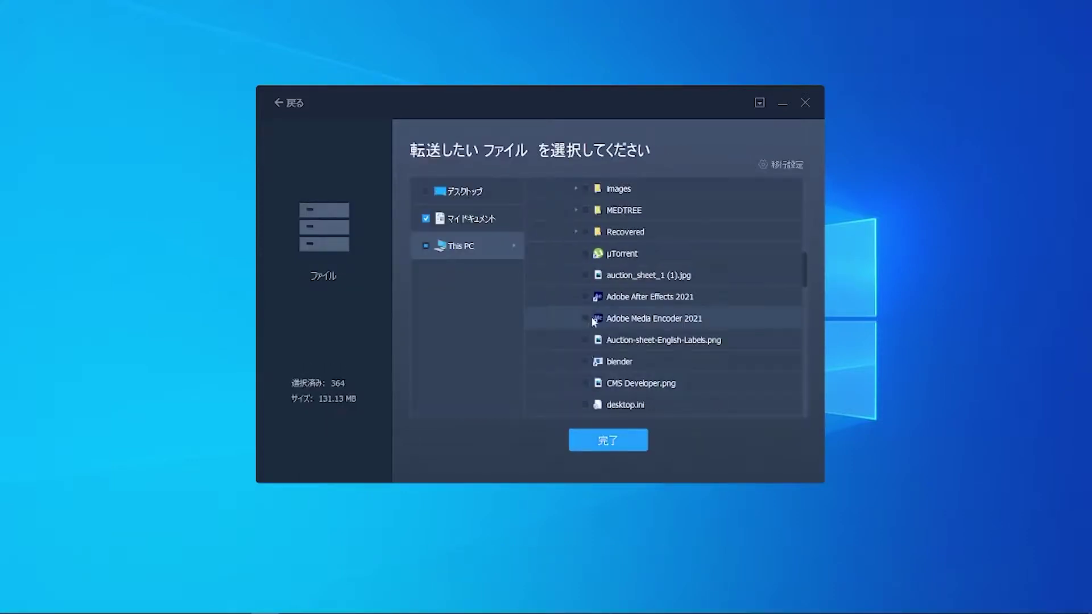
{"action": "left_click", "coordinate": [585, 274]}
{"action": "scroll", "coordinate": [585, 259], "scroll_direction": "down", "scroll_amount": 2}
{"action": "left_click", "coordinate": [584, 296]}
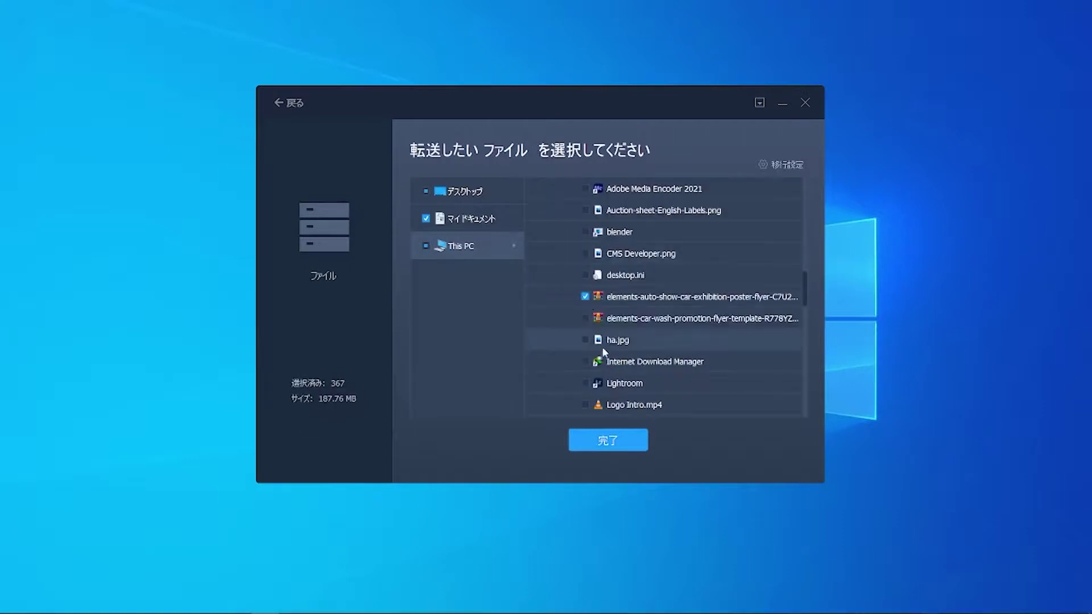
{"action": "left_click", "coordinate": [584, 253]}
{"action": "scroll", "coordinate": [588, 341], "scroll_direction": "down", "scroll_amount": 1}
{"action": "left_click", "coordinate": [622, 446]}
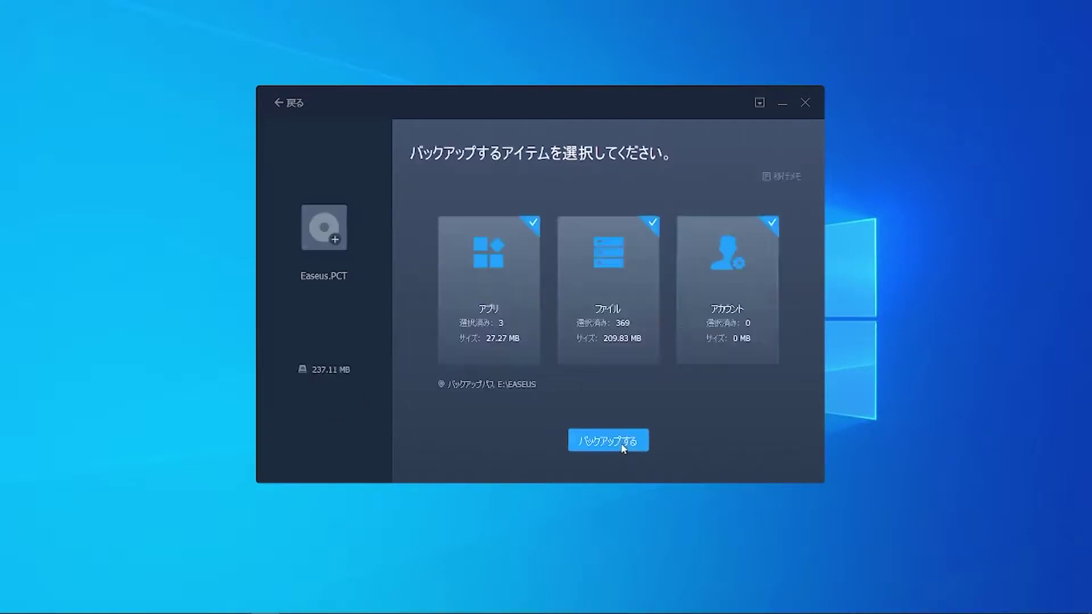
- Add WiFi設定 as the backup's single account item
{"action": "left_click", "coordinate": [730, 337]}
{"action": "left_click", "coordinate": [426, 205]}
{"action": "left_click", "coordinate": [608, 440]}
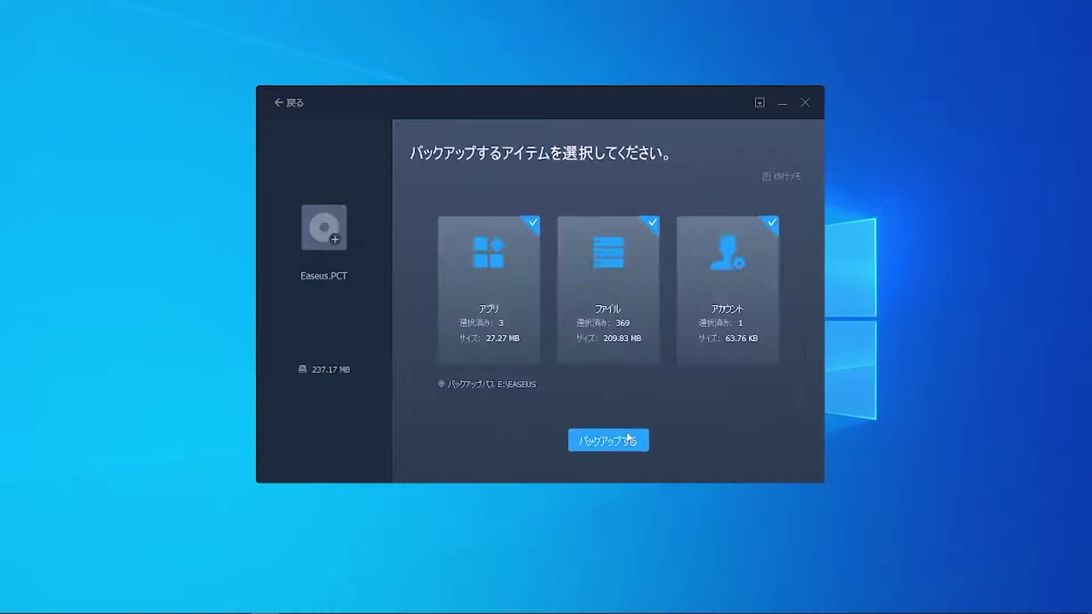
- Run the Easeus.PCT backup and dismiss the completion message when it finishes
{"action": "left_click", "coordinate": [626, 438]}
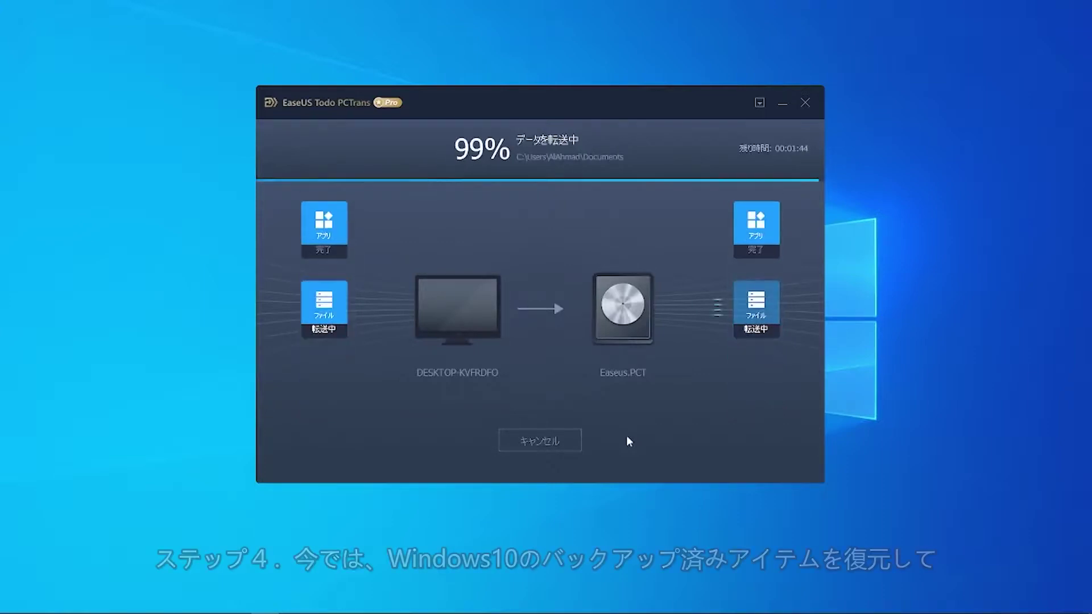
{"action": "left_click", "coordinate": [540, 439]}
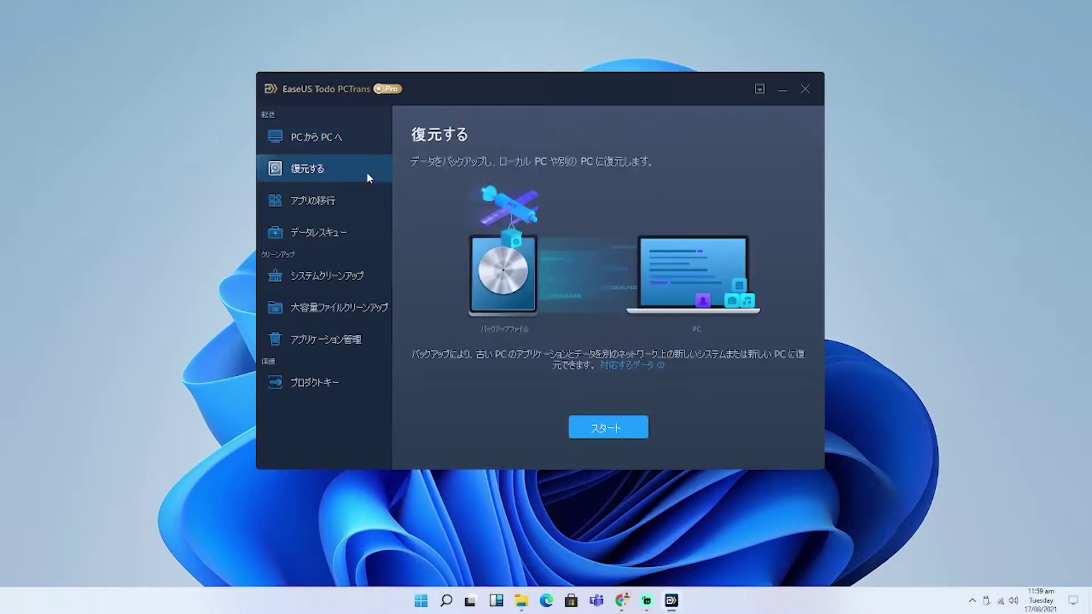
- Start a data restore and reach the existing backup Easeus.PCT (180.55 MB) in D:\EASEUS
{"action": "left_click", "coordinate": [585, 428]}
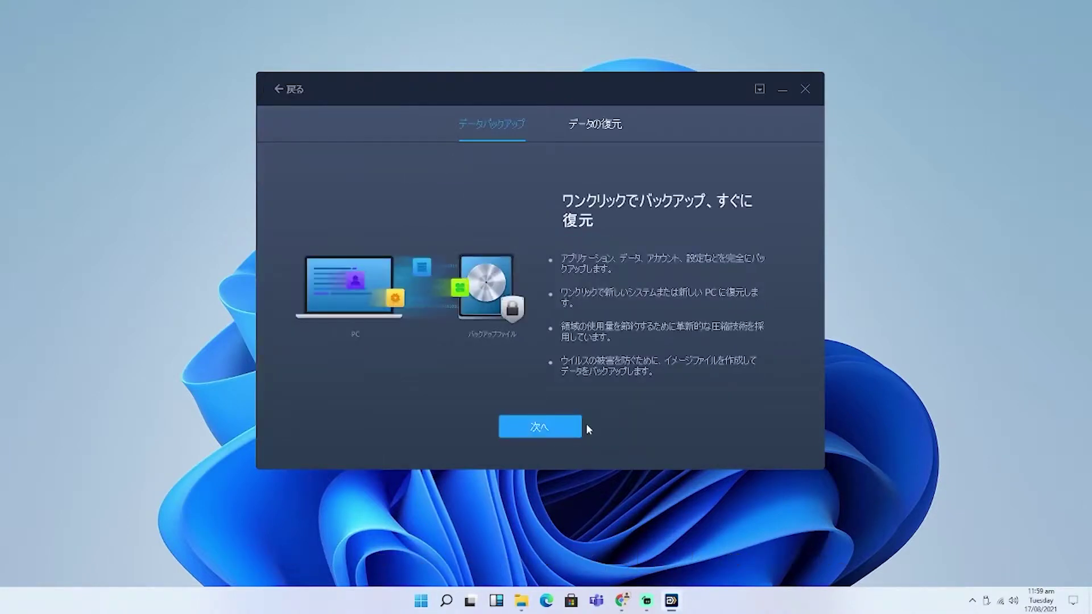
{"action": "left_click", "coordinate": [616, 135]}
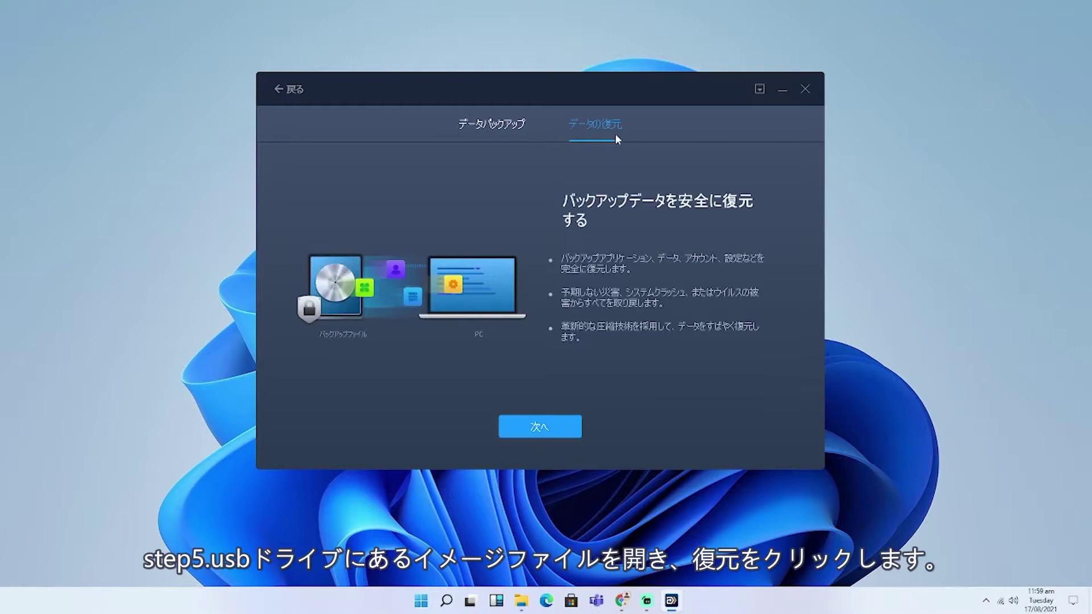
{"action": "left_click", "coordinate": [540, 426]}
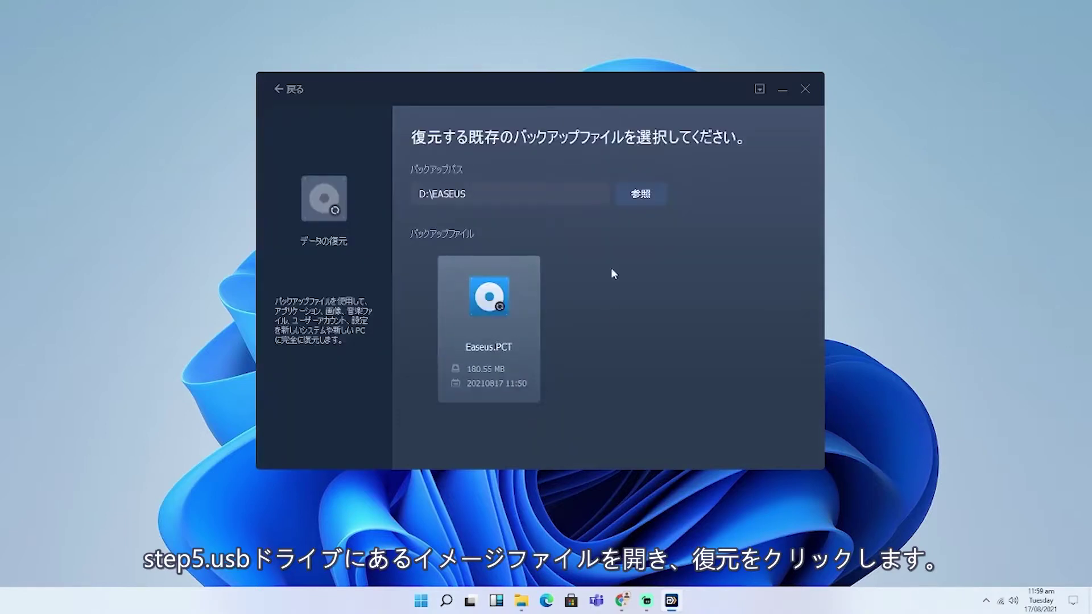
- Load the Easeus backup file from D:\EASEUS and begin restoring from it
{"action": "left_click", "coordinate": [646, 197]}
{"action": "left_click", "coordinate": [360, 158]}
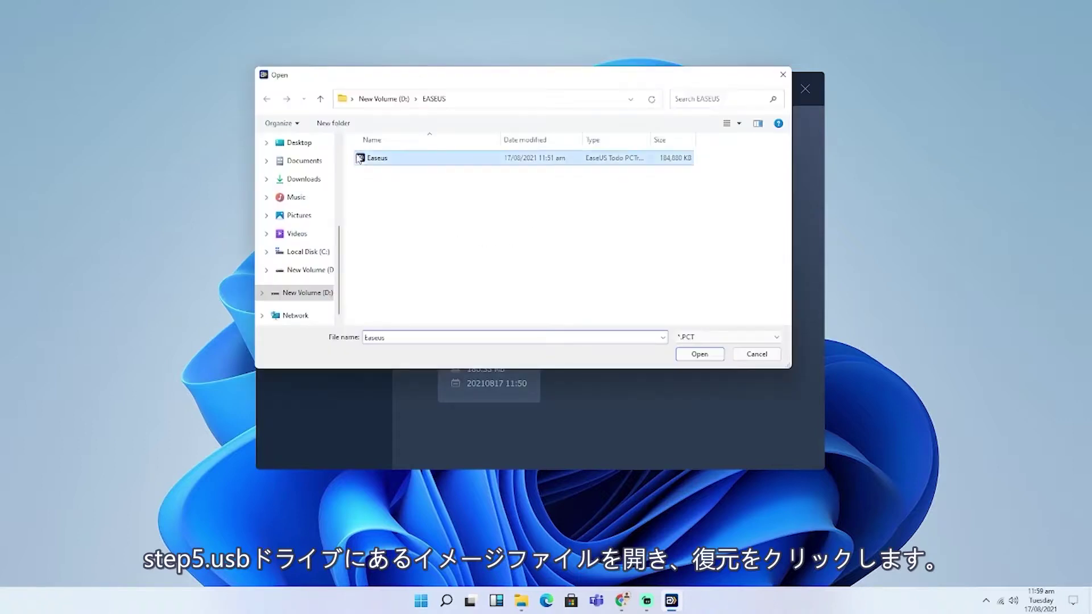
{"action": "left_click", "coordinate": [704, 357]}
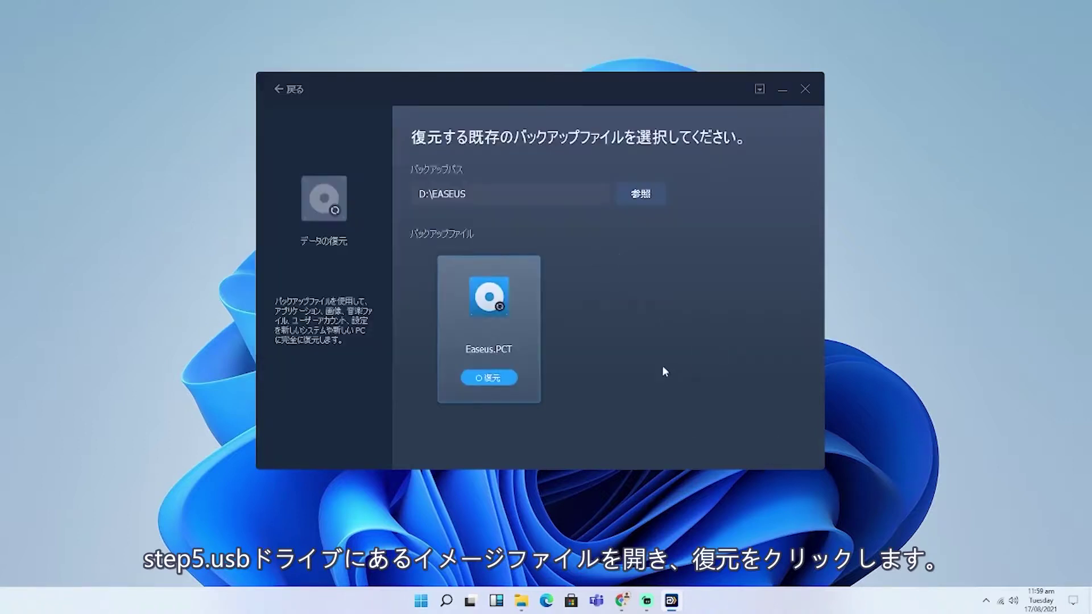
{"action": "left_click", "coordinate": [490, 377]}
- Add the mostly compatible app to the restore and confirm the file selection
{"action": "left_click", "coordinate": [488, 312]}
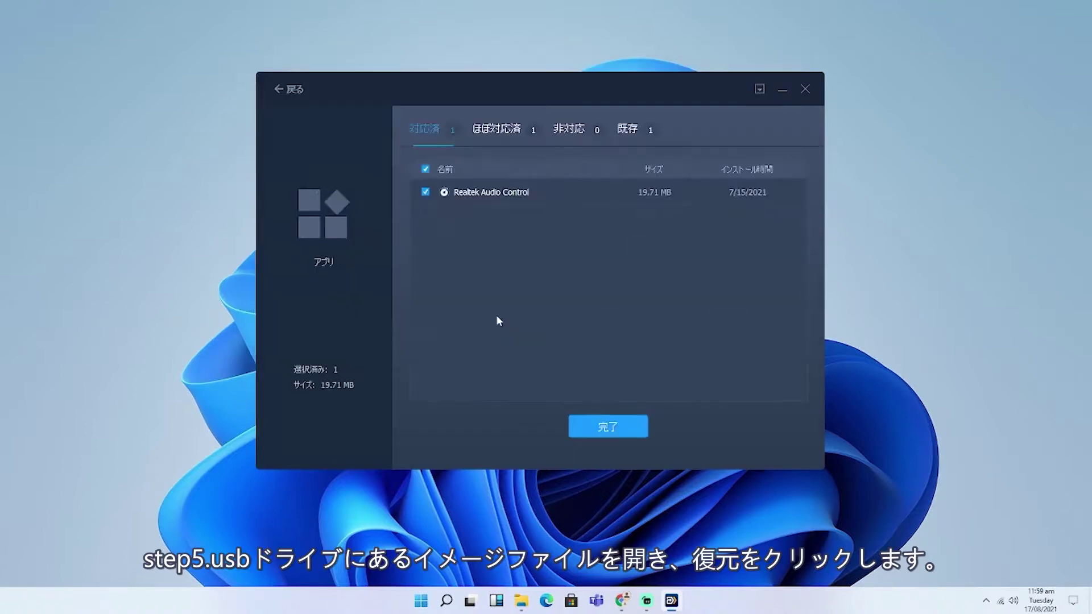
{"action": "left_click", "coordinate": [496, 130]}
{"action": "left_click", "coordinate": [425, 211]}
{"action": "left_click", "coordinate": [629, 130]}
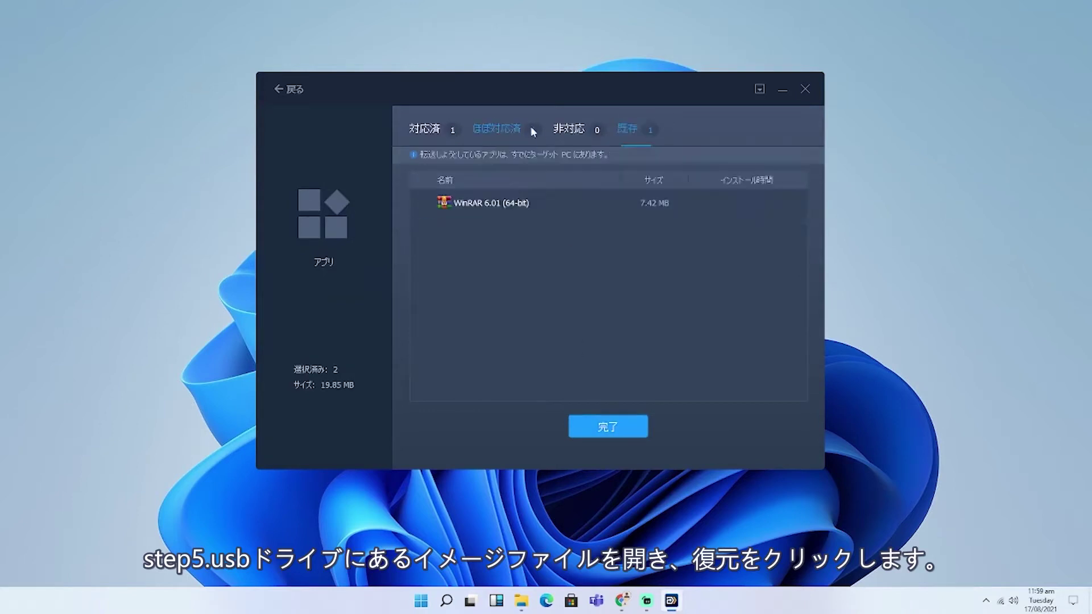
{"action": "left_click", "coordinate": [608, 427]}
{"action": "left_click", "coordinate": [607, 317]}
{"action": "left_click", "coordinate": [608, 426]}
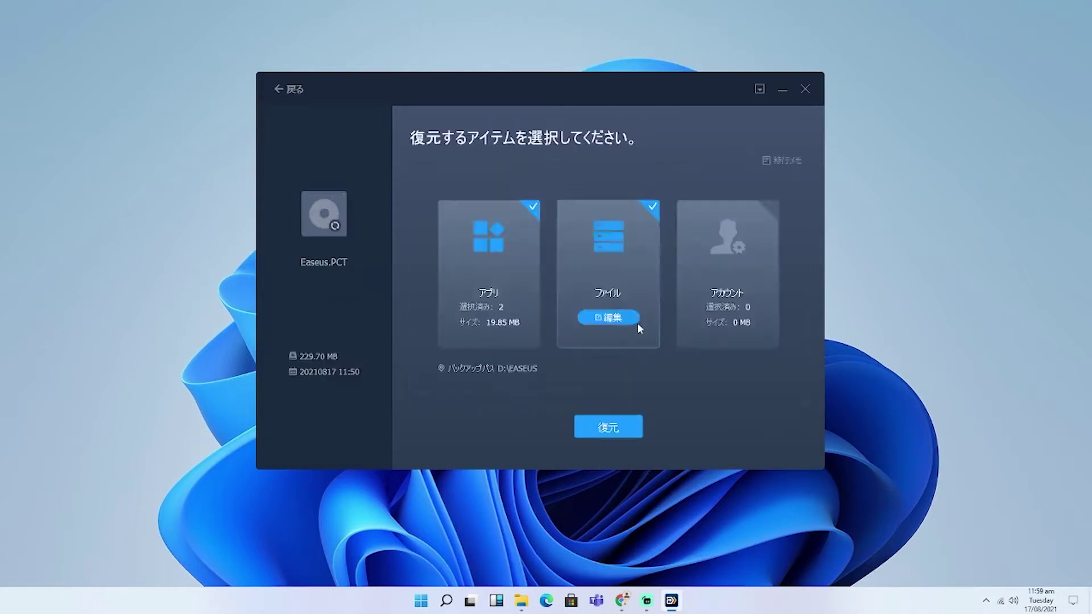
{"action": "left_click", "coordinate": [726, 317]}
- Include the WiFi settings among the account items and start the restore
{"action": "left_click", "coordinate": [427, 193]}
{"action": "left_click", "coordinate": [608, 426]}
{"action": "left_click", "coordinate": [634, 424]}
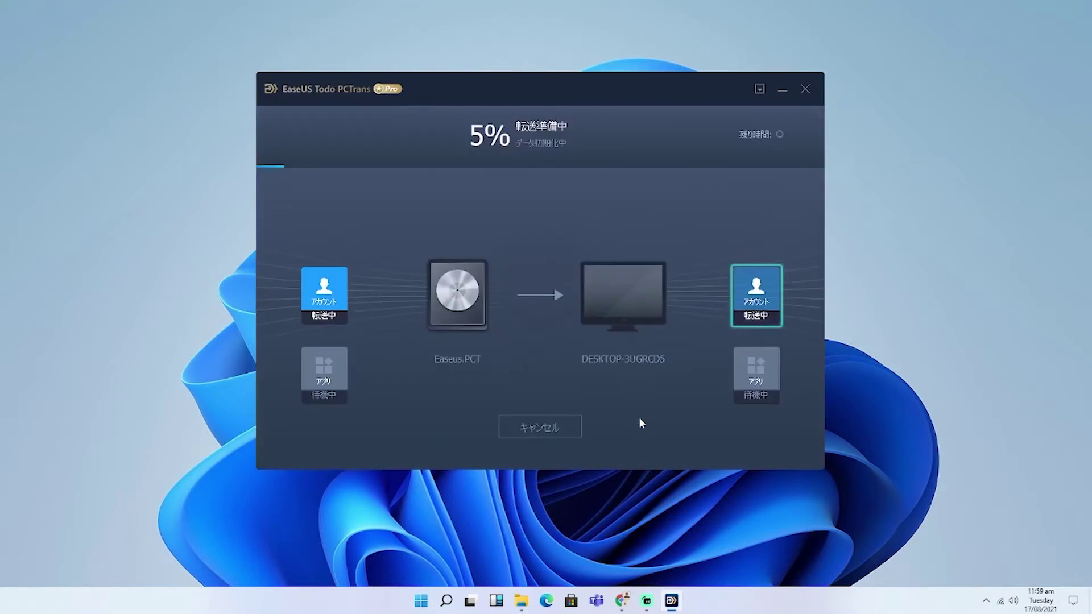